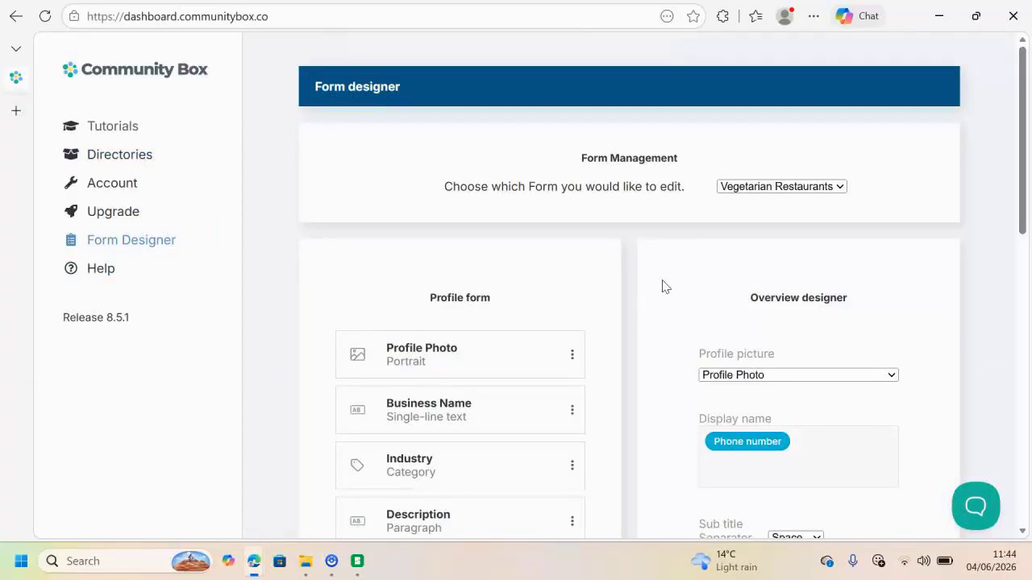
- Choose the Yoga Studios form for editing
click(825, 191)
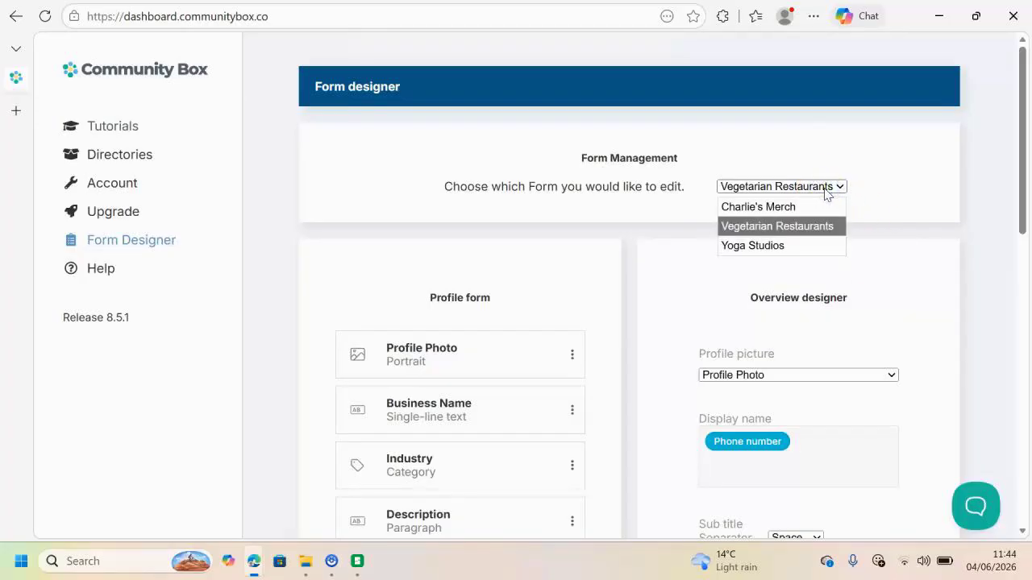
click(757, 246)
scroll(967, 338, down, 3)
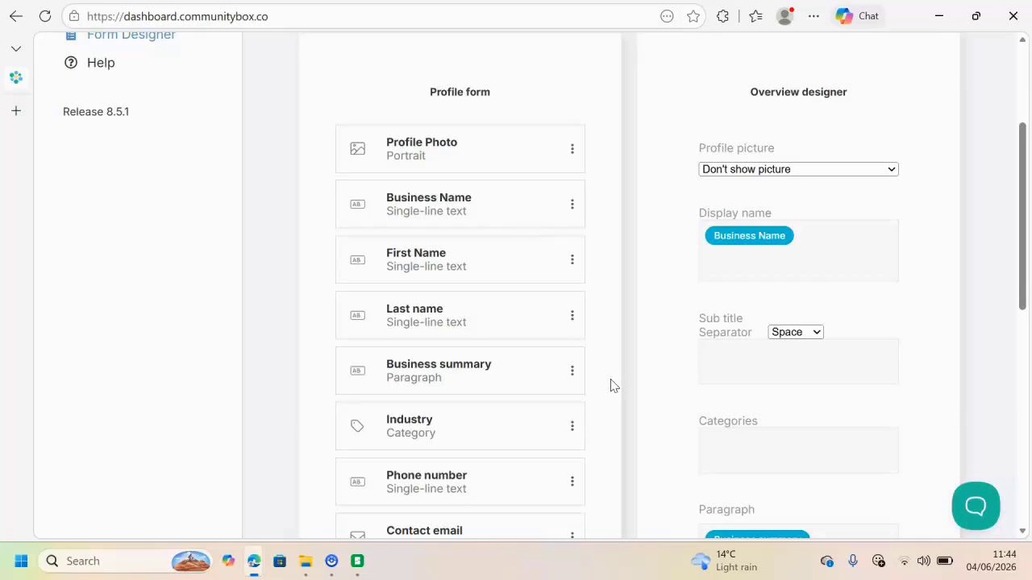
- Edit the Business Name field of the profile form and set its question title to "What is your business name?"
click(573, 204)
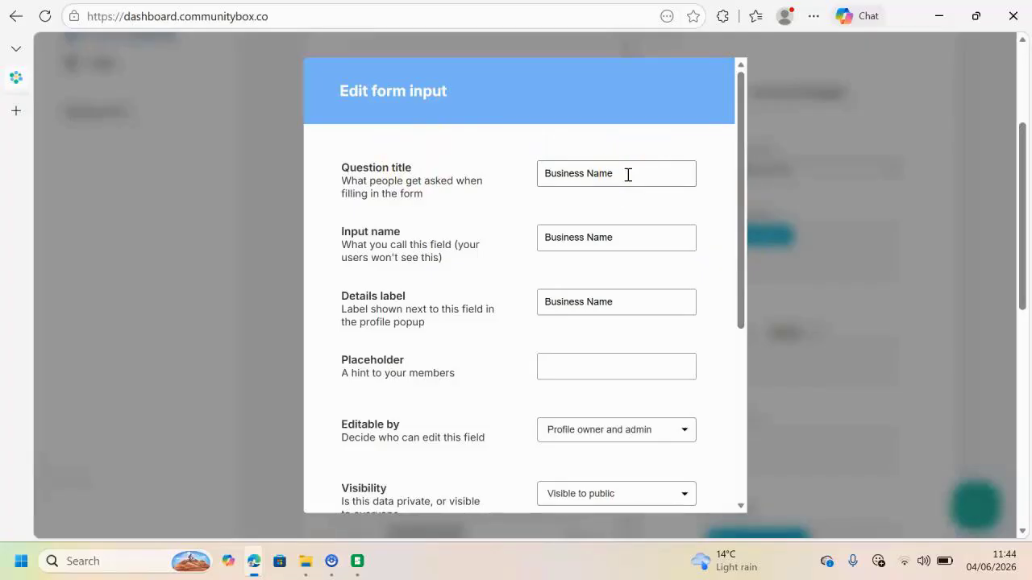
drag(628, 175, 518, 168)
key(BackSpace)
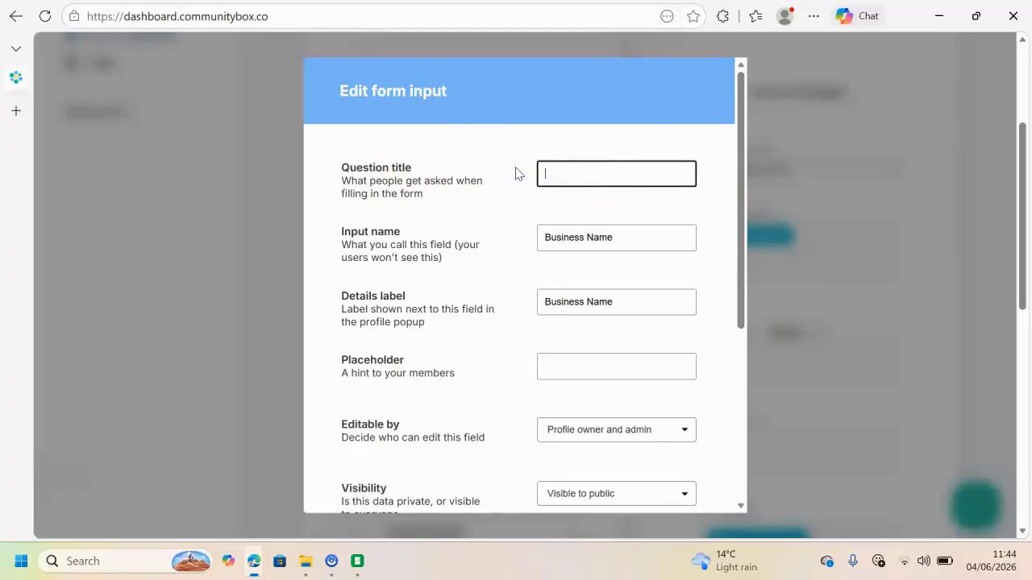
text(What is your business name?)
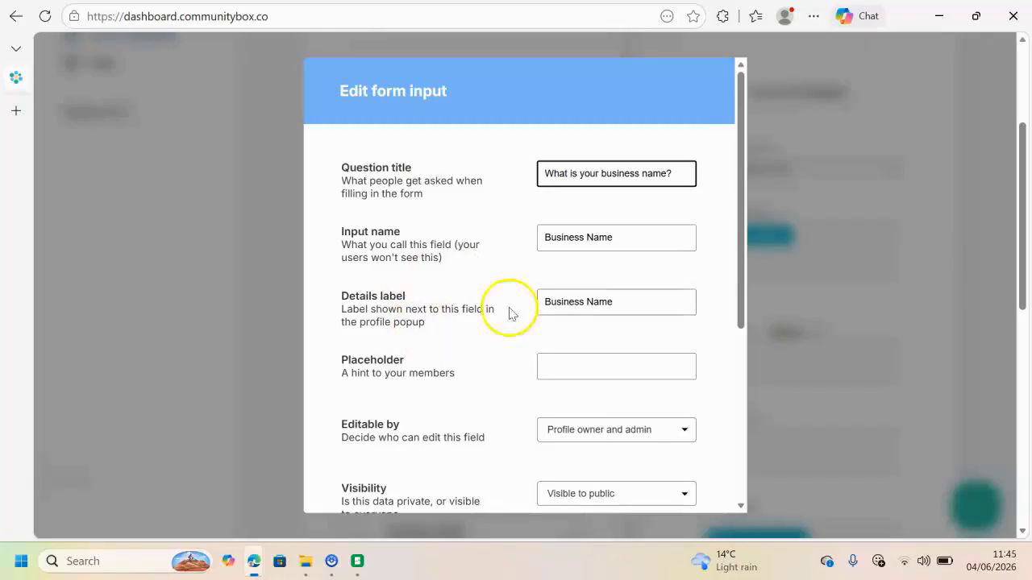
- Give the Business Name field the placeholder "What business name do you use?"
scroll(722, 364, down, 1)
scroll(723, 365, down, 1)
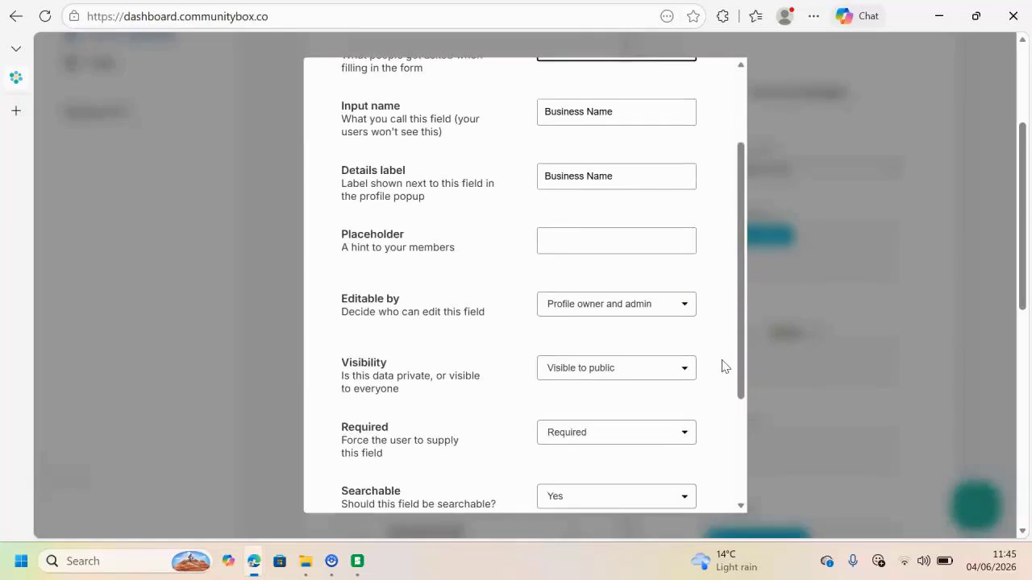
scroll(723, 367, down, 1)
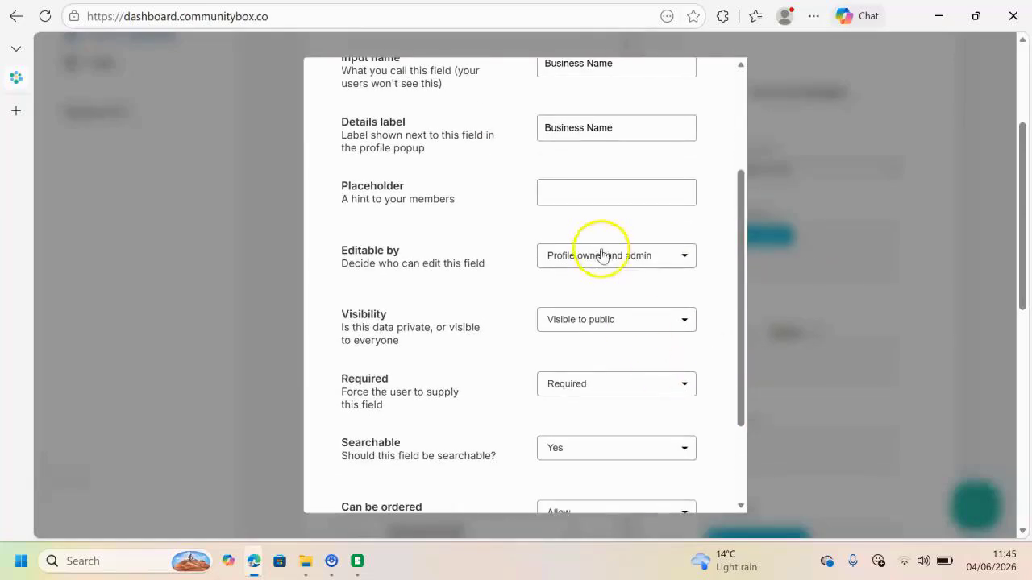
click(557, 196)
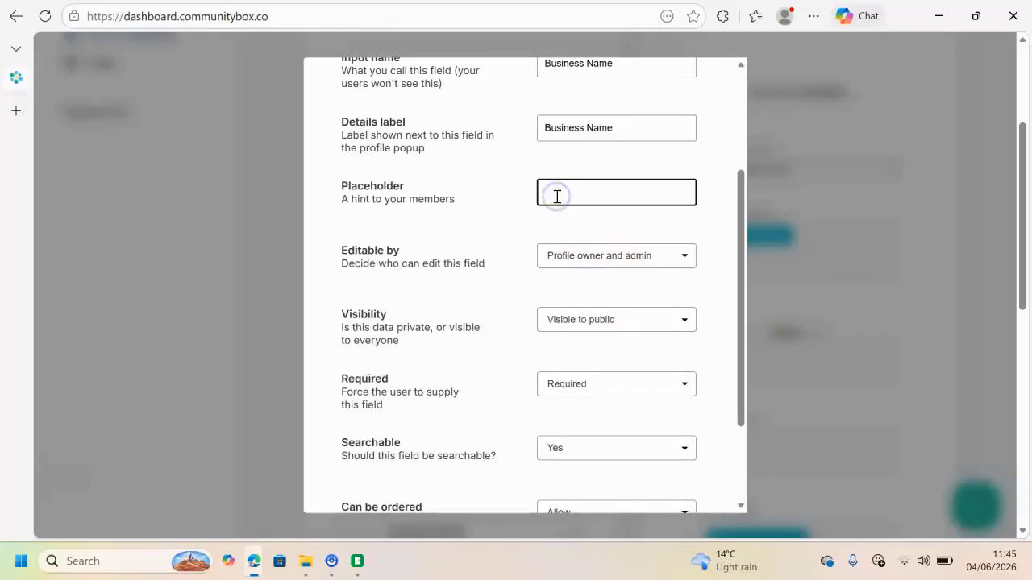
text(What buiness)
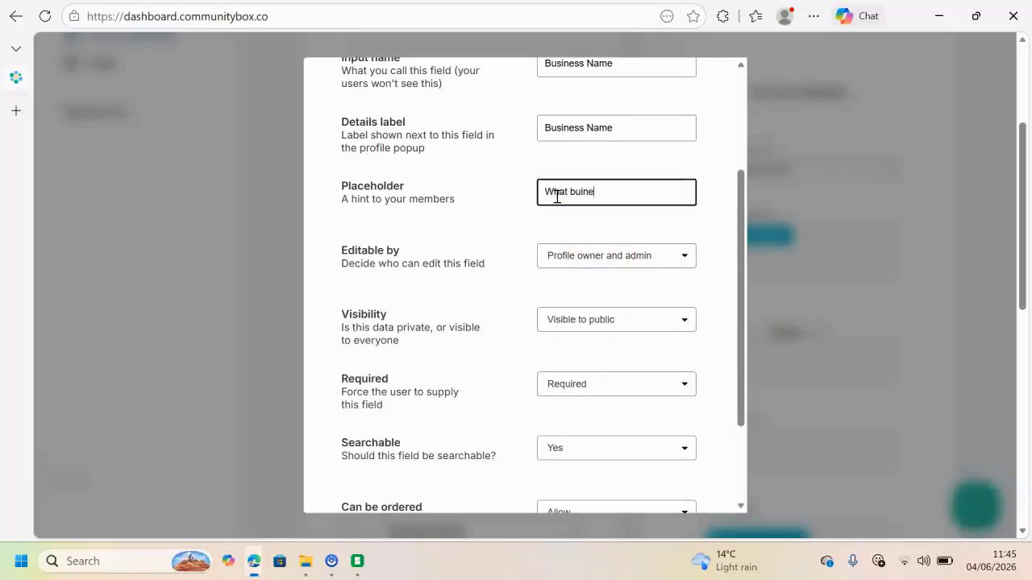
key(BackSpace)
key(BackSpace)
key(BackSpace)
key(BackSpace)
key(BackSpace)
text(siness name do you use?)
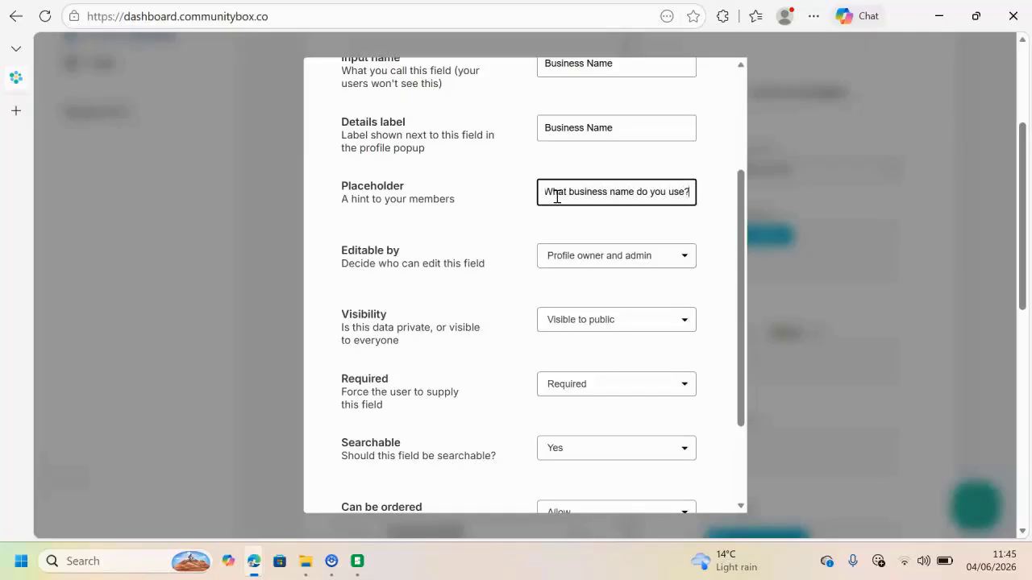
click(717, 274)
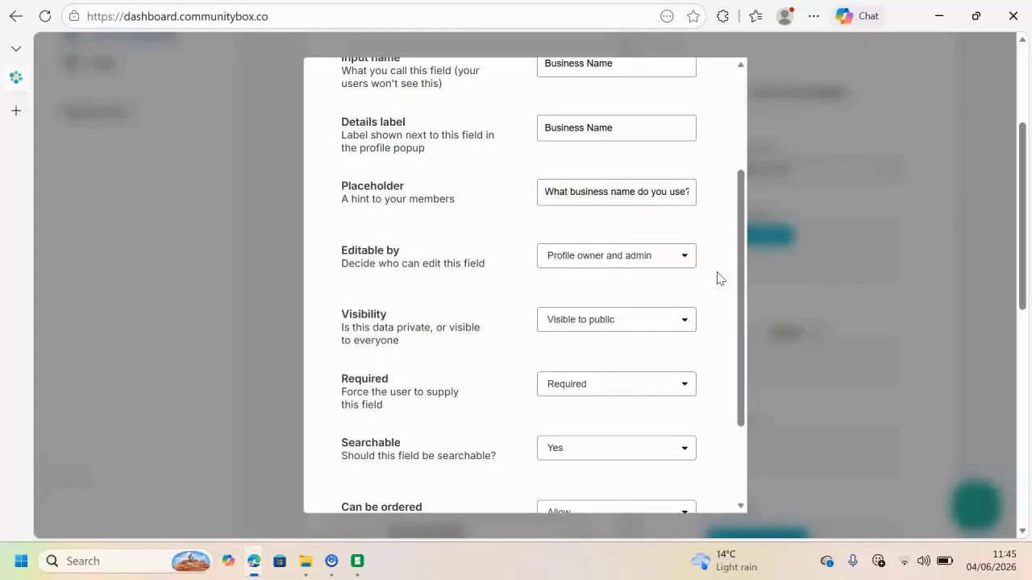
- Check the choices for Editable by, Visibility, Required, Searchable and Can be ordered, and save the Business Name field's changes
click(663, 262)
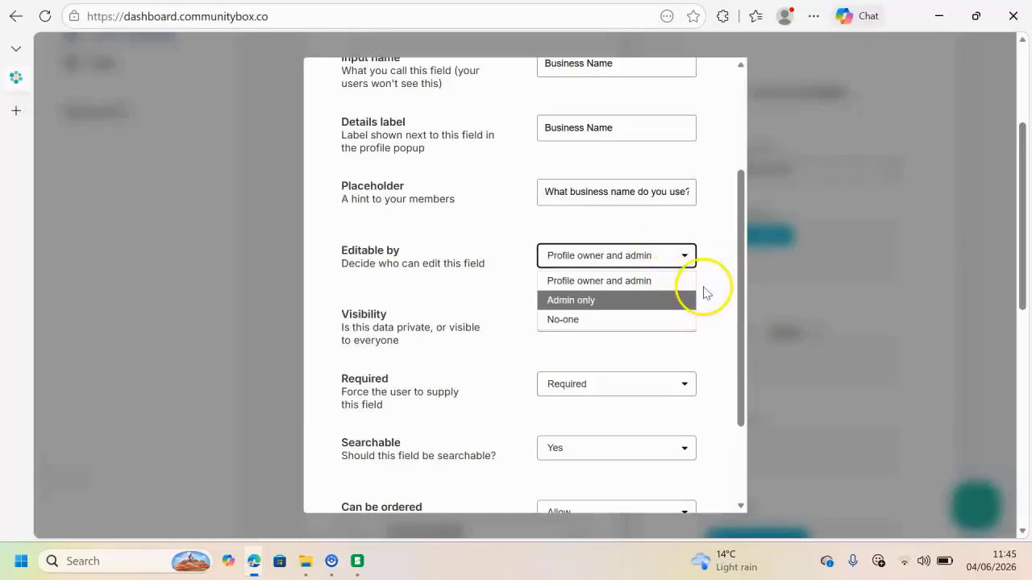
click(715, 320)
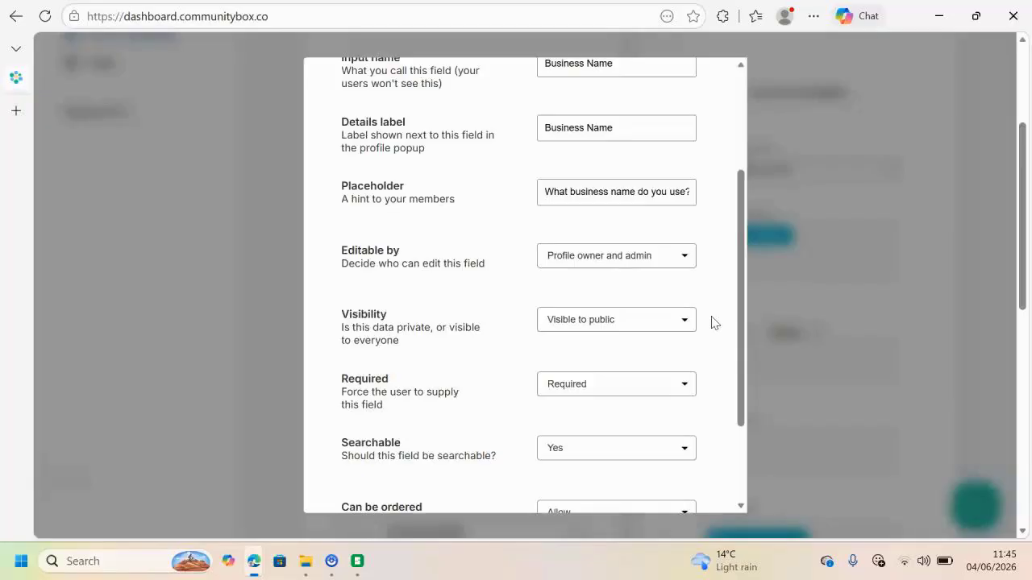
click(629, 329)
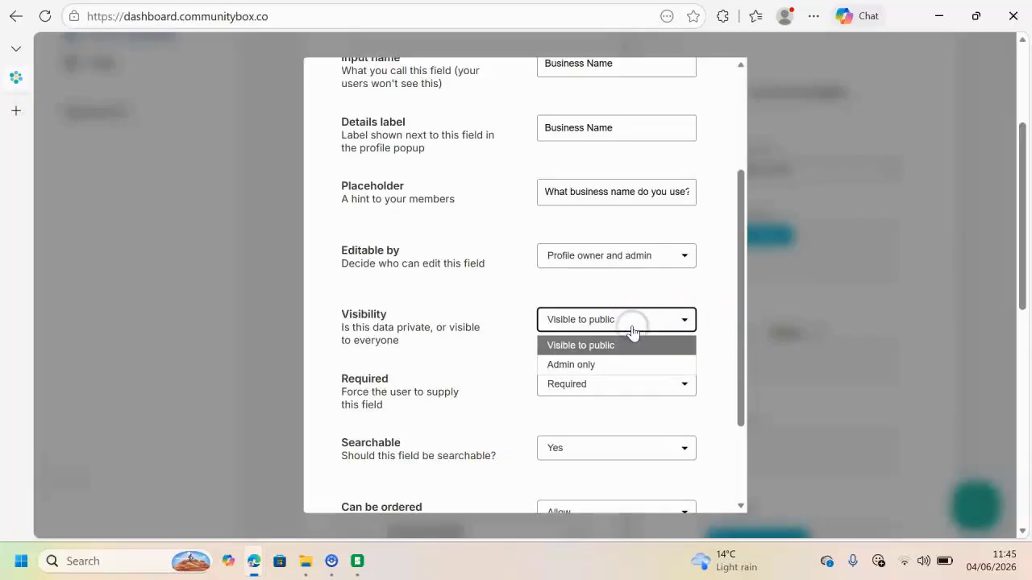
click(730, 349)
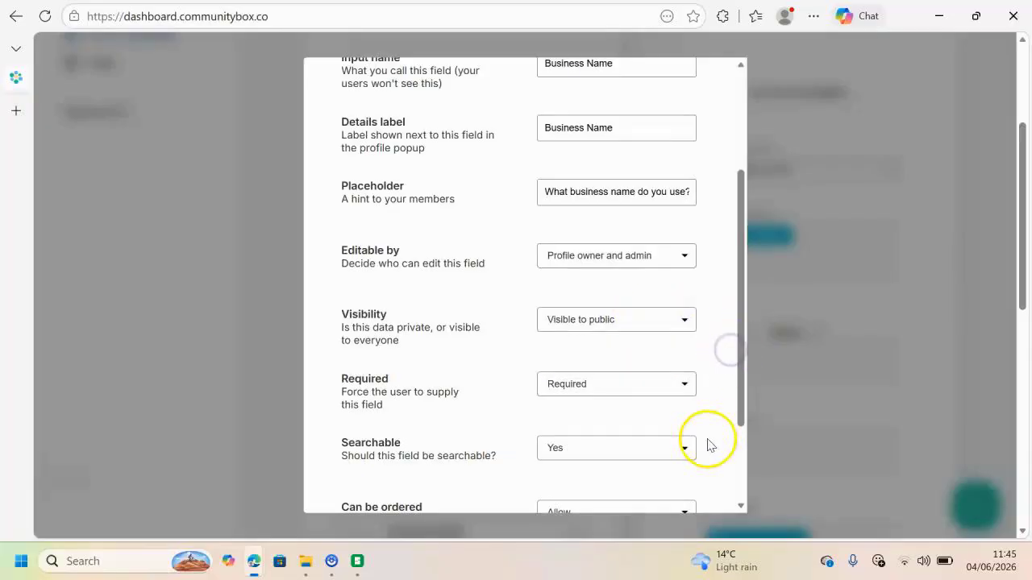
scroll(707, 445, down, 3)
click(658, 257)
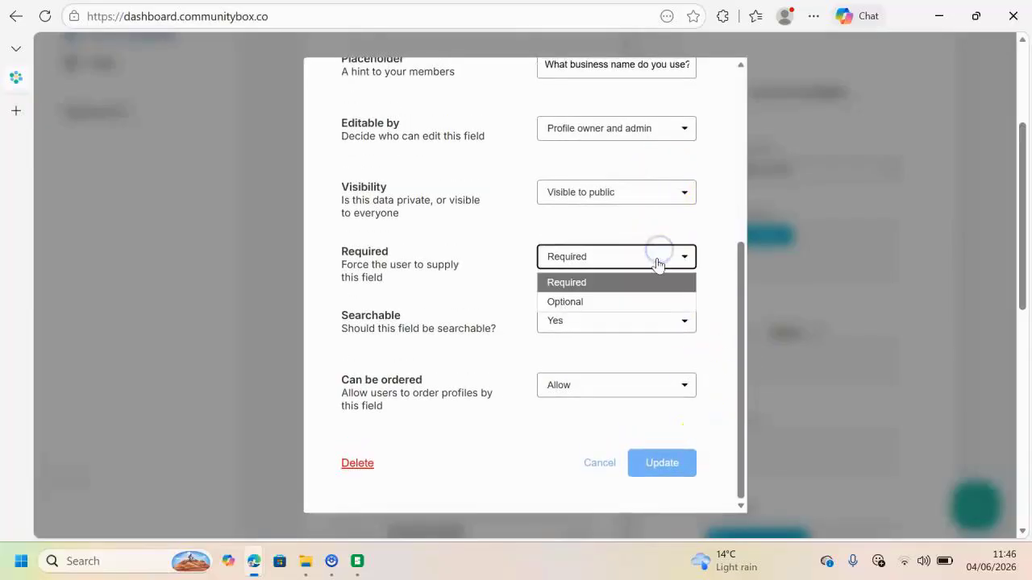
click(713, 329)
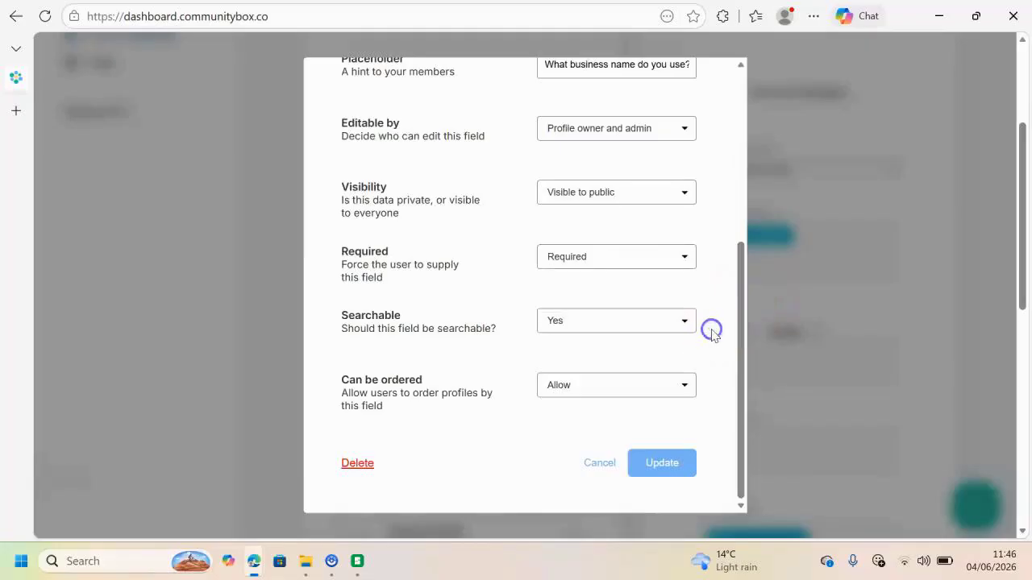
click(641, 328)
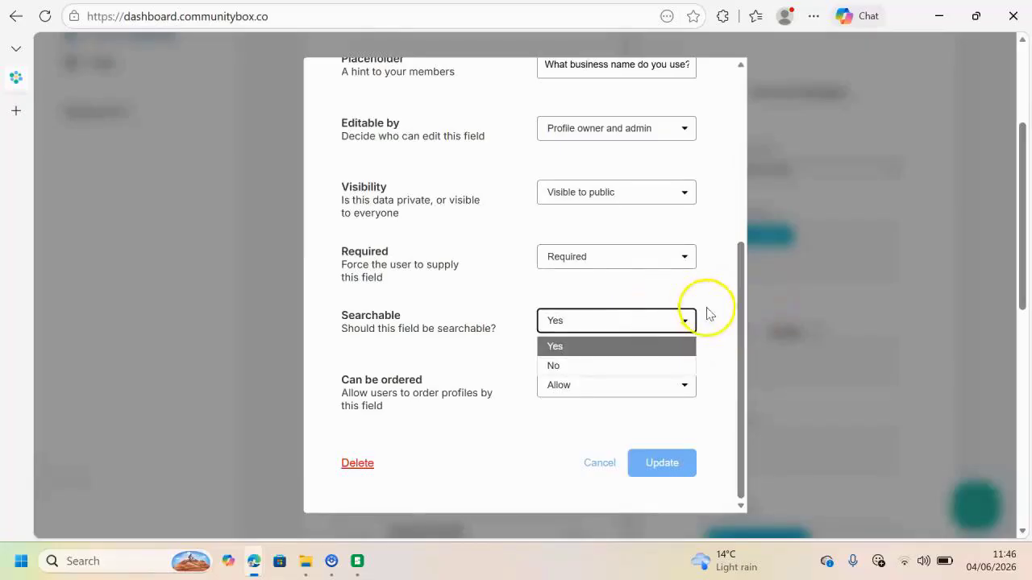
click(723, 359)
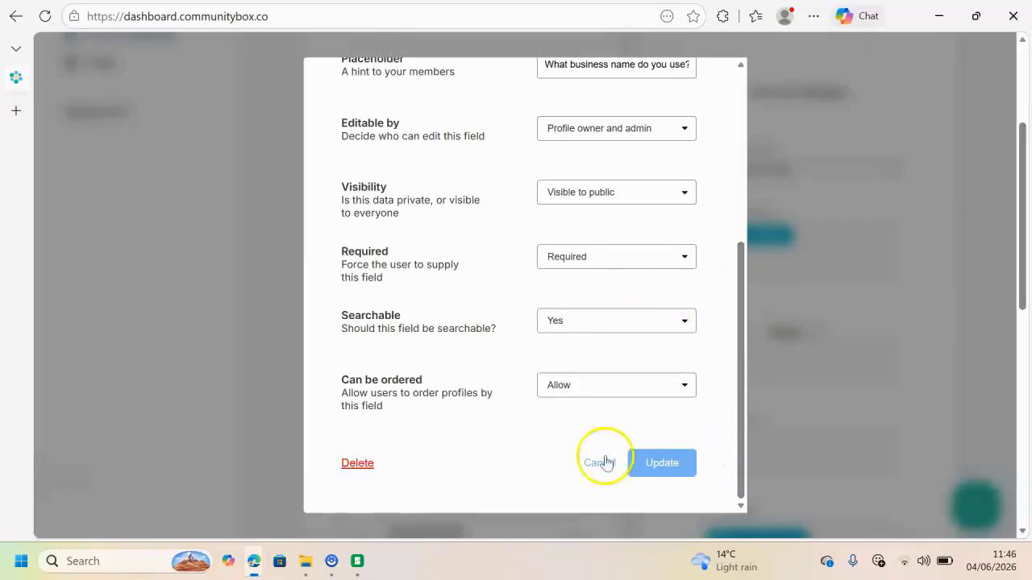
click(609, 392)
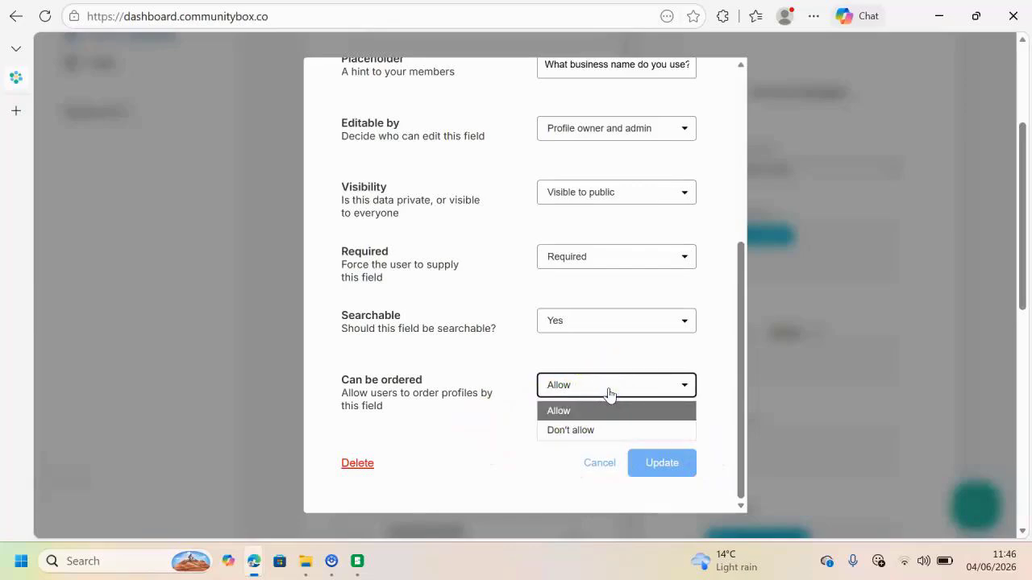
click(608, 393)
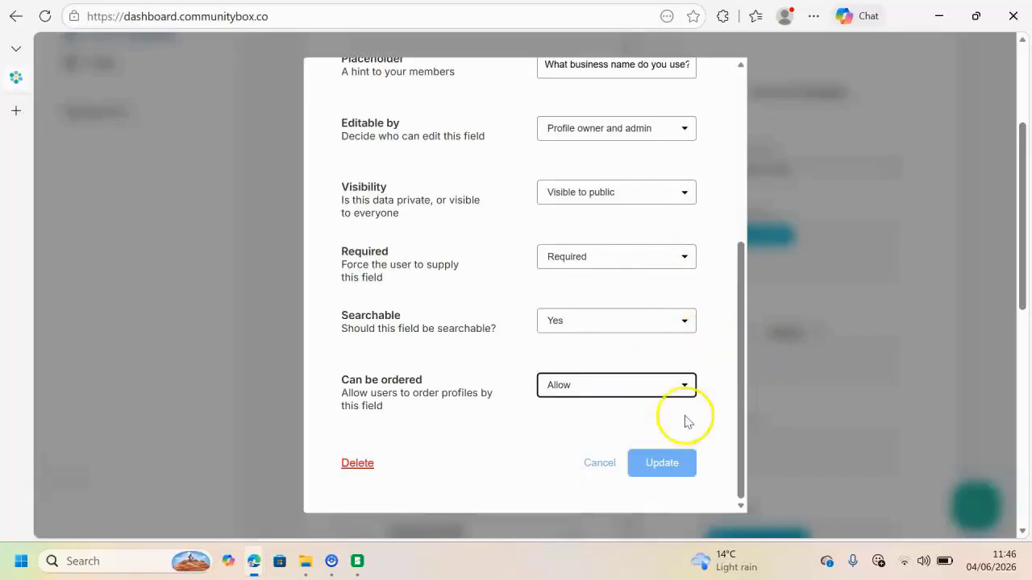
click(679, 465)
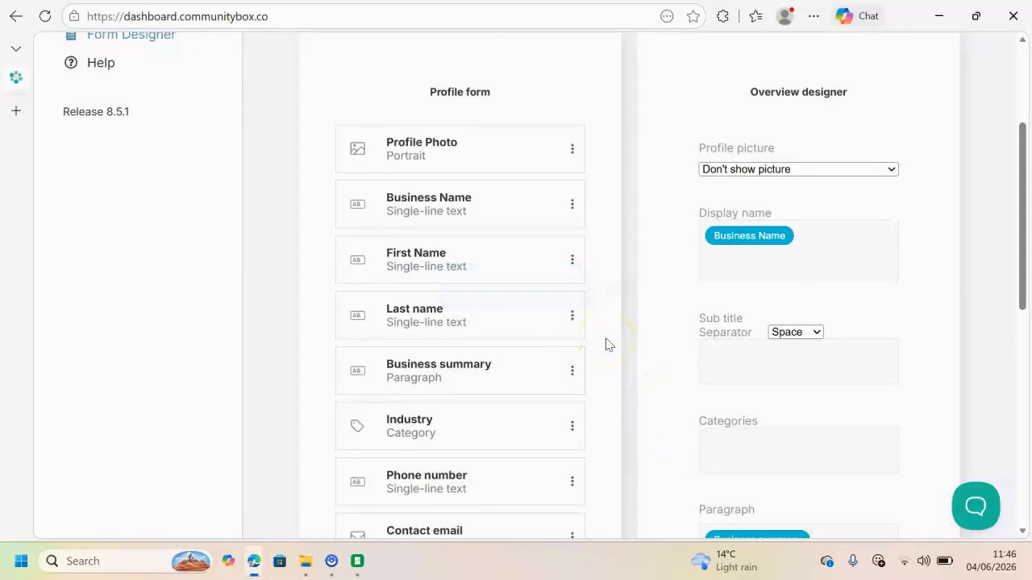
- Look at the field type choice for adding a profile form field, and cancel without adding one
scroll(609, 345, down, 1)
scroll(609, 346, down, 1)
scroll(609, 345, up, 1)
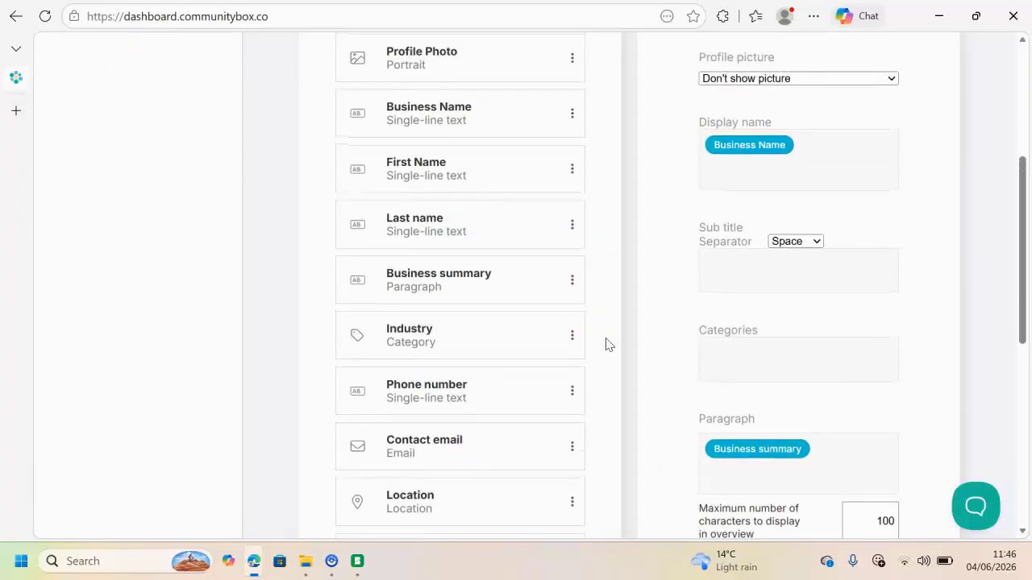
scroll(609, 345, down, 4)
click(461, 456)
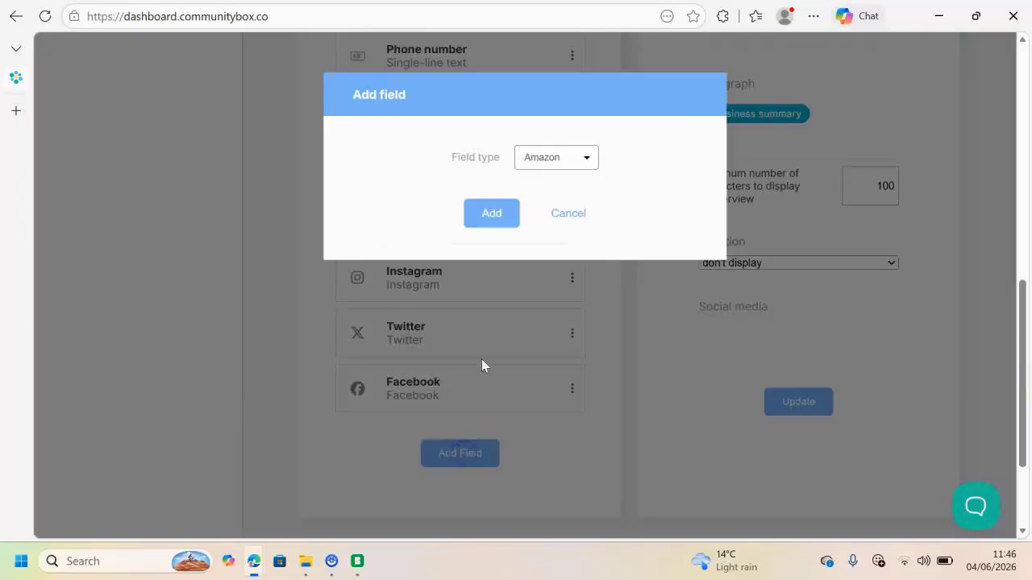
click(551, 165)
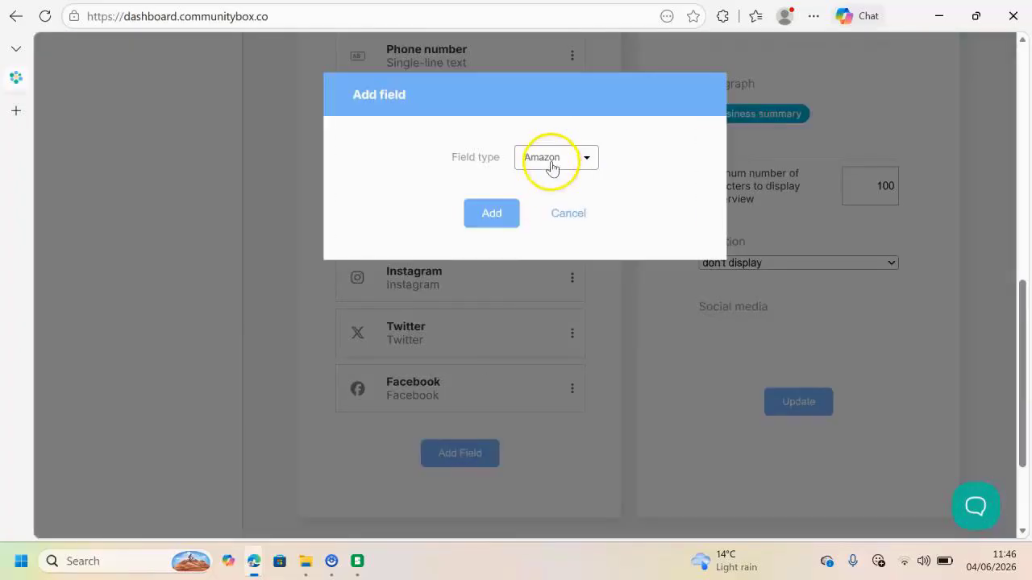
click(552, 163)
click(560, 215)
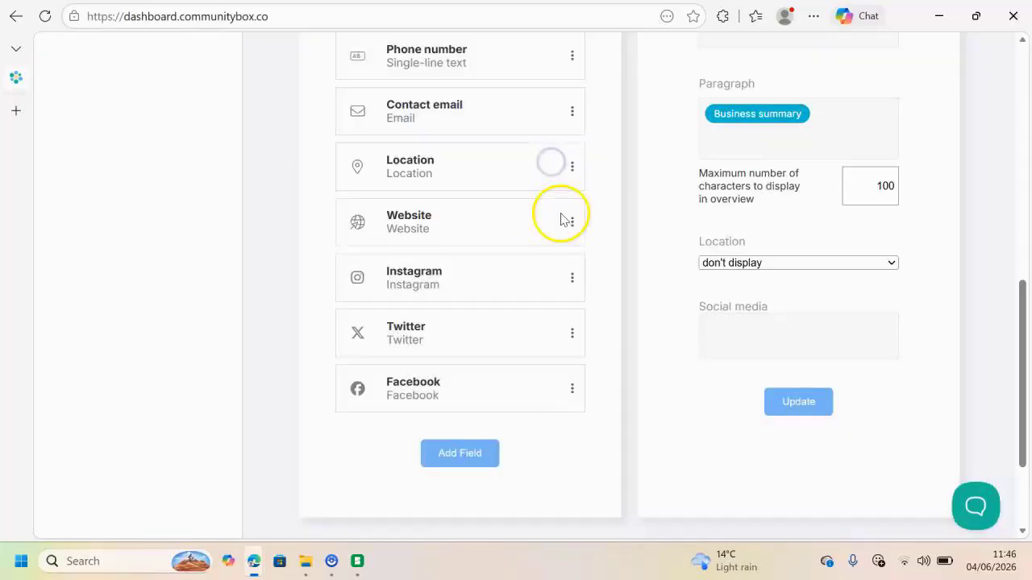
- Delete the Facebook field from the profile form and confirm the deletion
click(573, 391)
scroll(573, 391, down, 3)
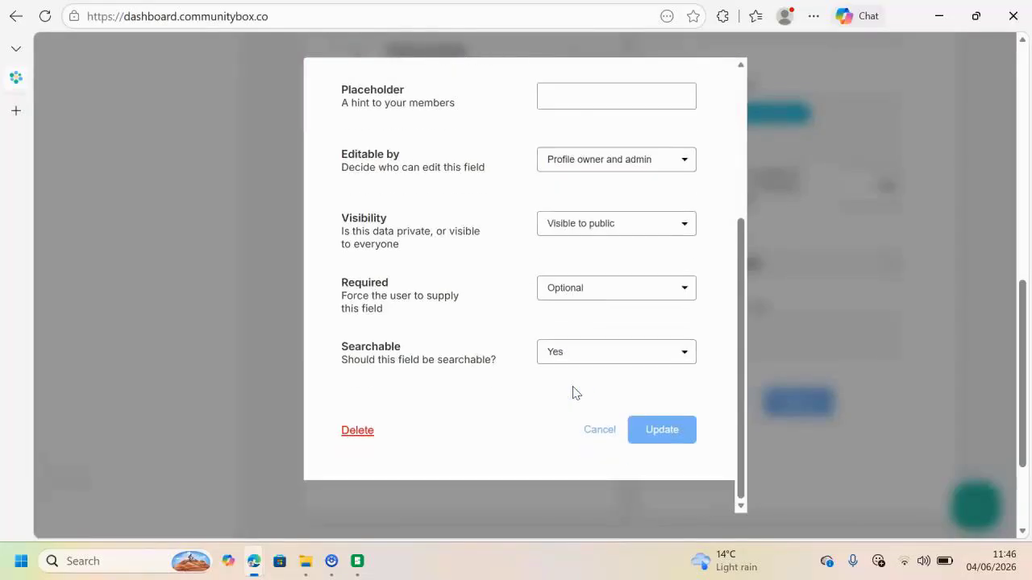
click(355, 463)
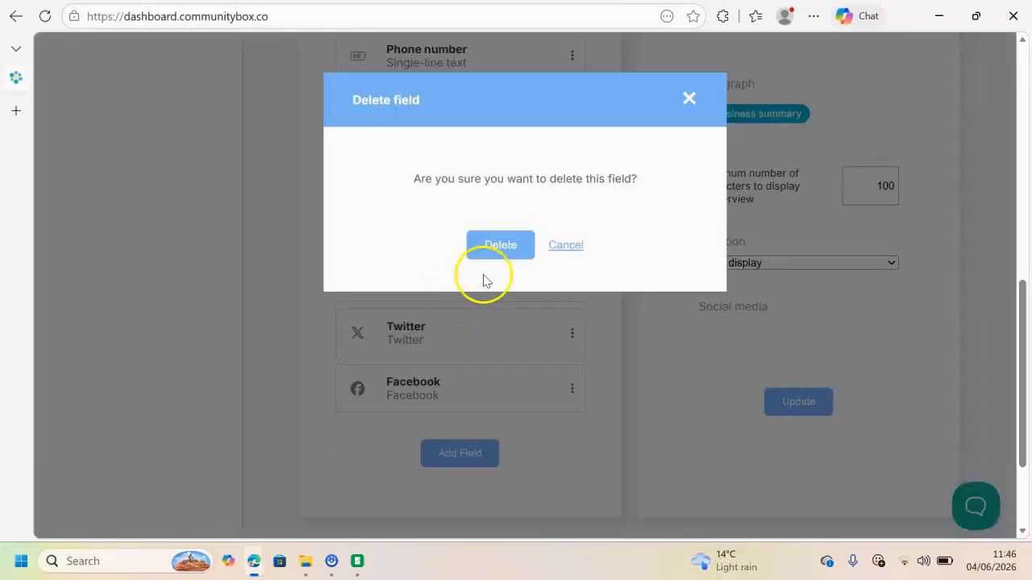
click(508, 250)
- Reorder the profile form by moving the Phone number field below Contact email
scroll(596, 395, up, 2)
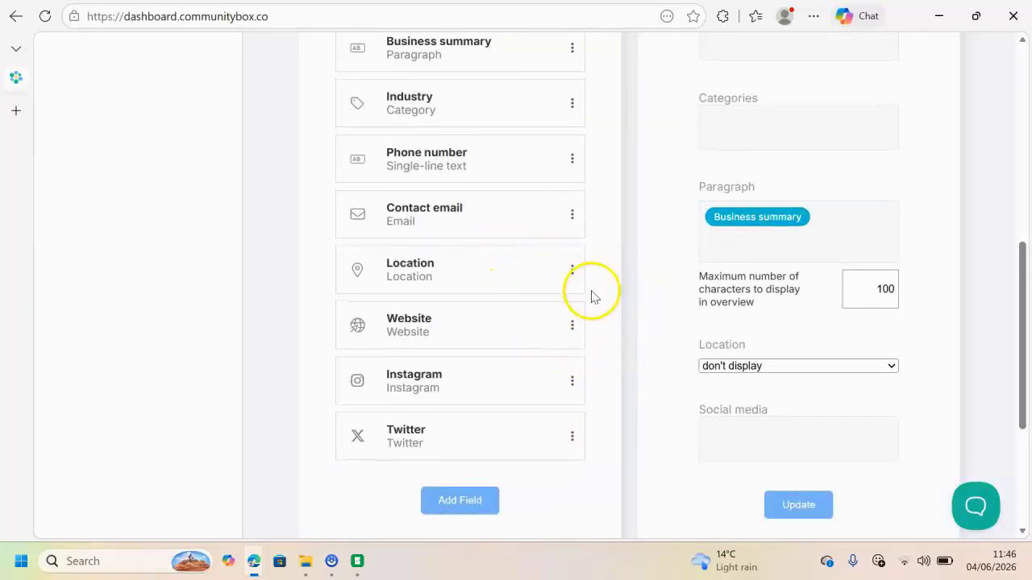
scroll(591, 296, up, 3)
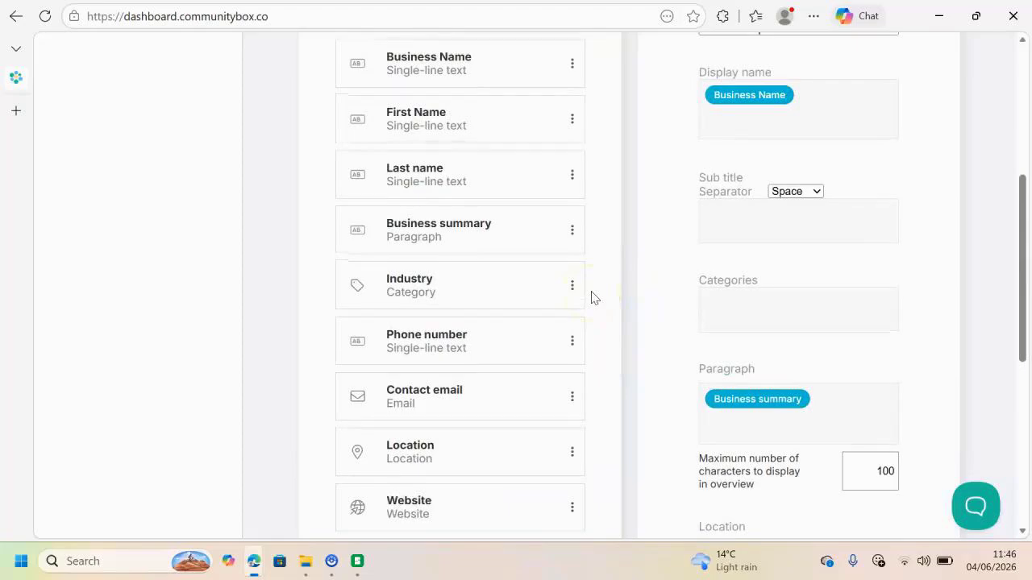
drag(514, 332, 513, 382)
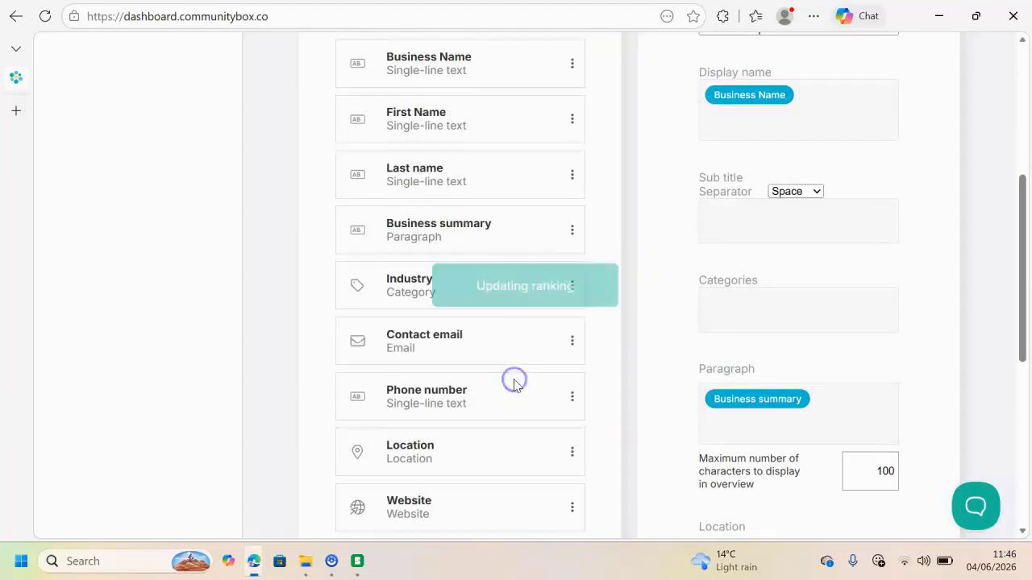
- Open the Industry category field for editing and remove all of its existing category tags
scroll(591, 409, down, 1)
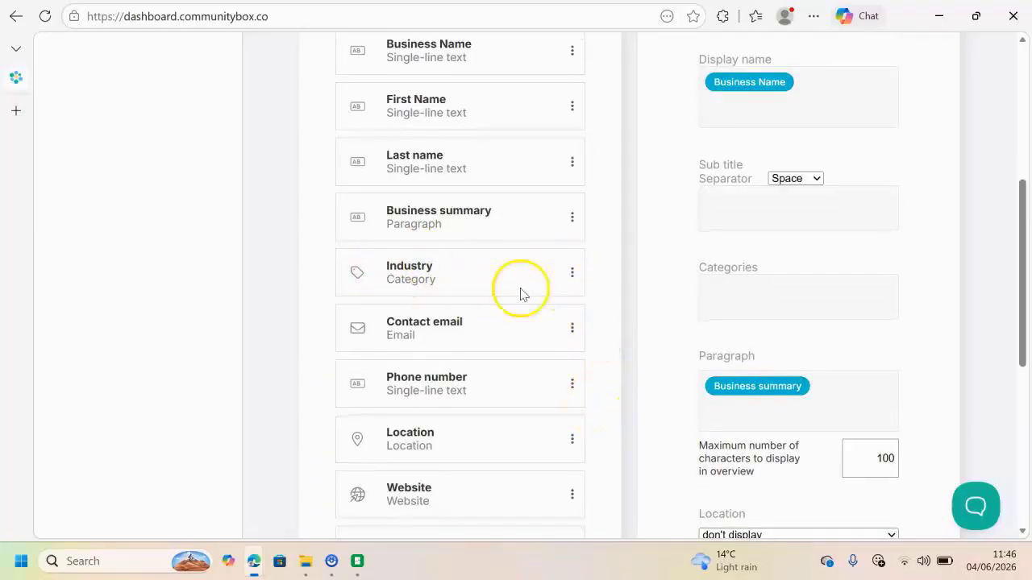
click(459, 280)
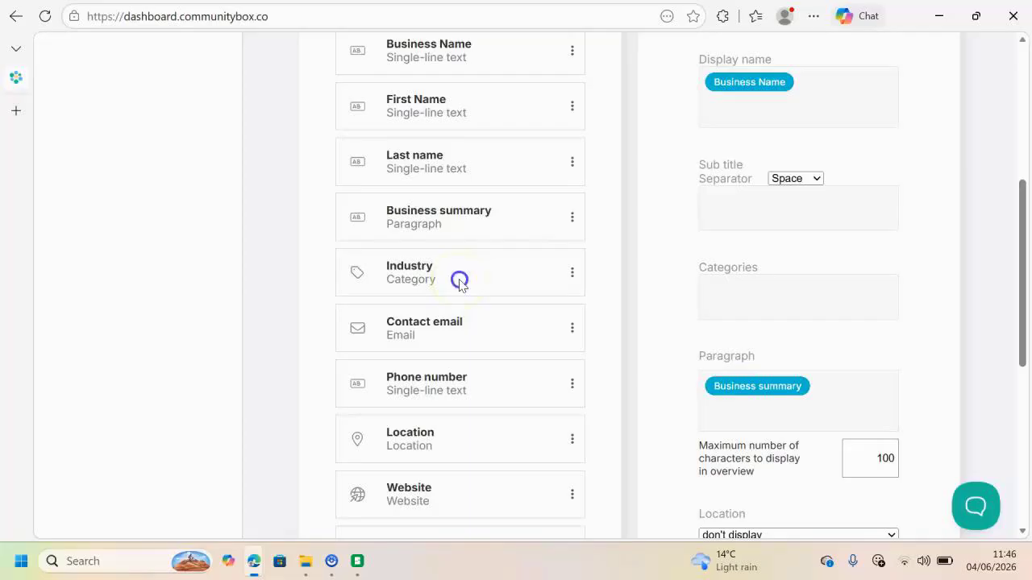
click(572, 273)
scroll(705, 391, down, 5)
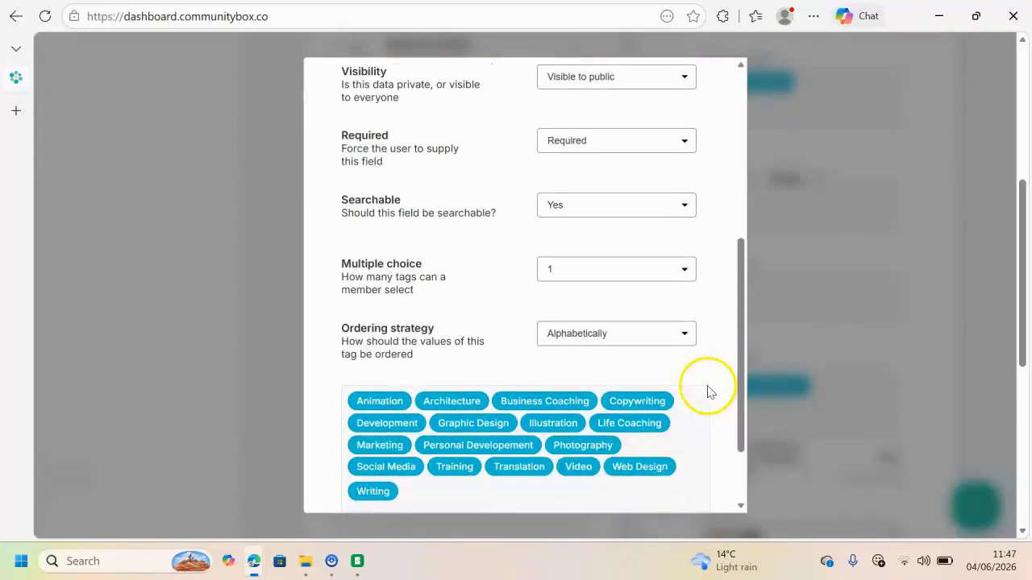
scroll(709, 386, down, 2)
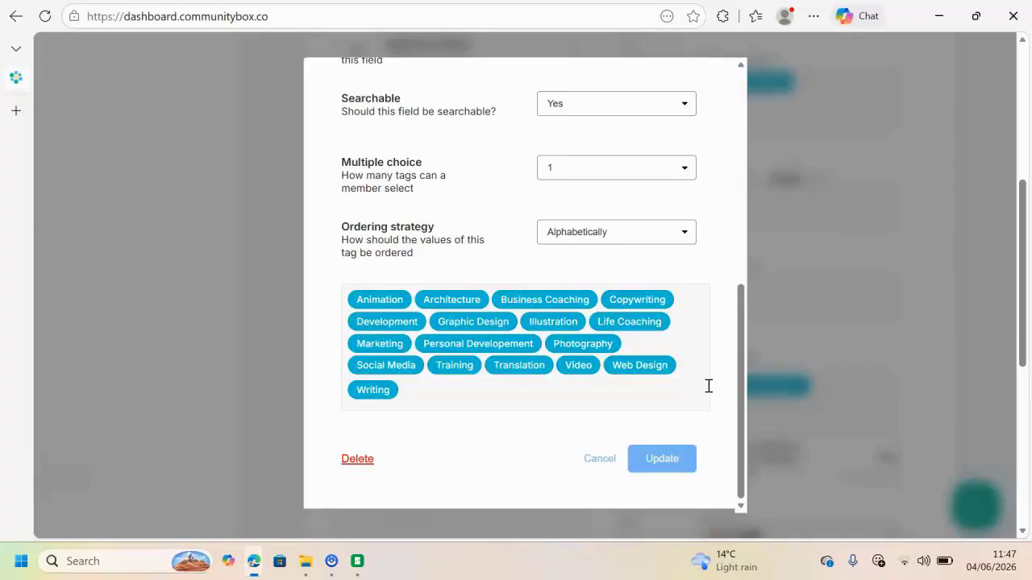
click(516, 407)
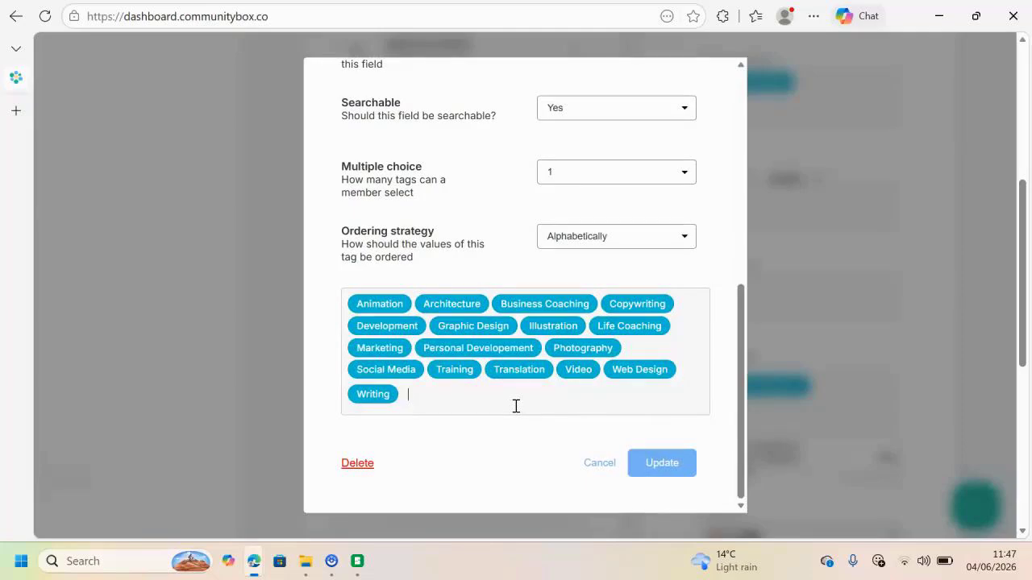
key(BackSpace)
key(BackSpace)
key(BackSpace)
key(BackSpace)
key(BackSpace)
key(BackSpace)
key(BackSpace)
key(BackSpace)
key(BackSpace)
key(BackSpace)
key(BackSpace)
key(BackSpace)
key(BackSpace)
key(BackSpace)
key(BackSpace)
key(BackSpace)
key(BackSpace)
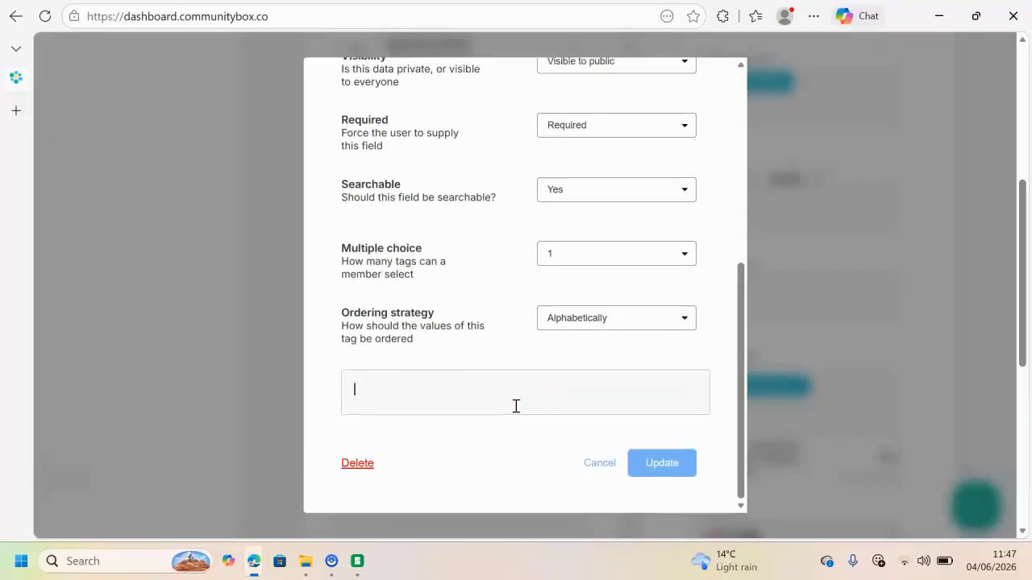
- Add the category tags Hatha, Meditation and Vinyasa to the Industry field
text(He)
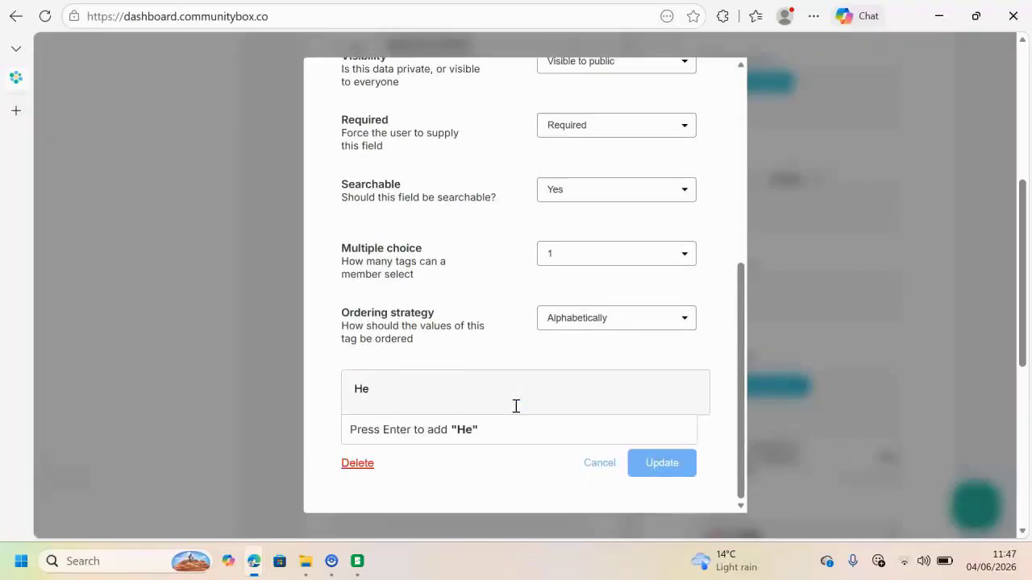
key(BackSpace)
text(atha)
key(Return)
click(533, 396)
text(Med)
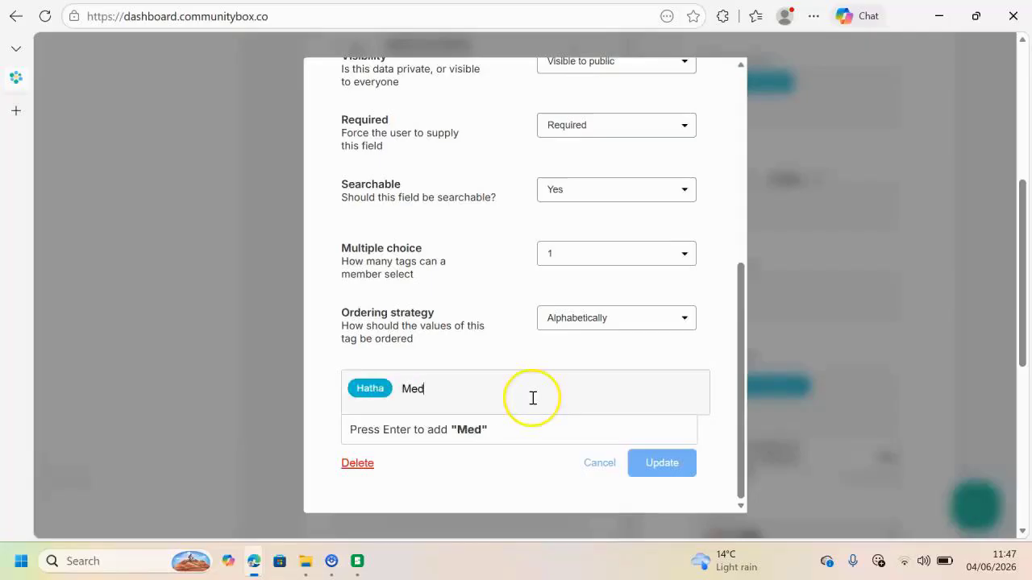
text(itation)
key(Return)
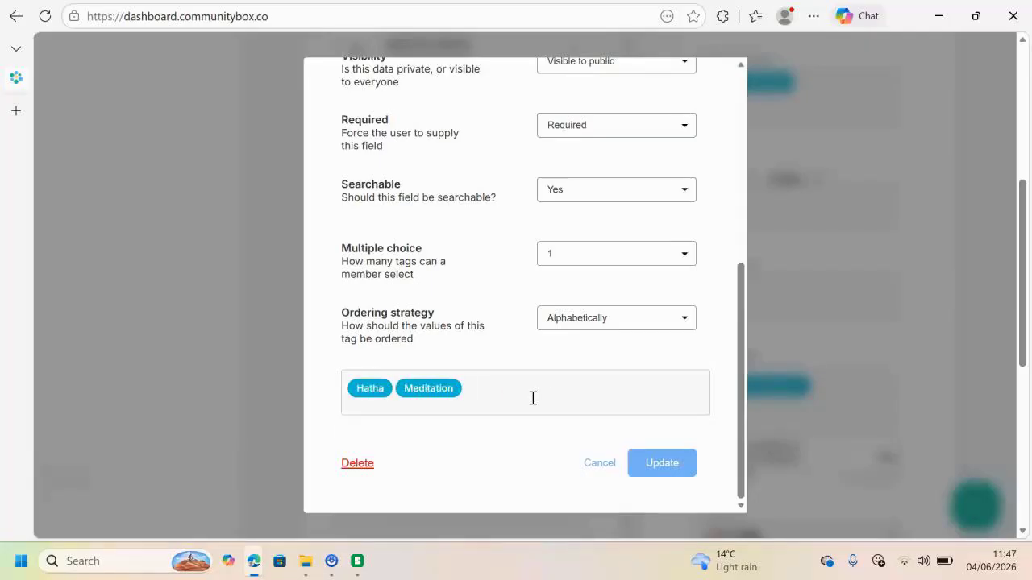
text(Vinyasa)
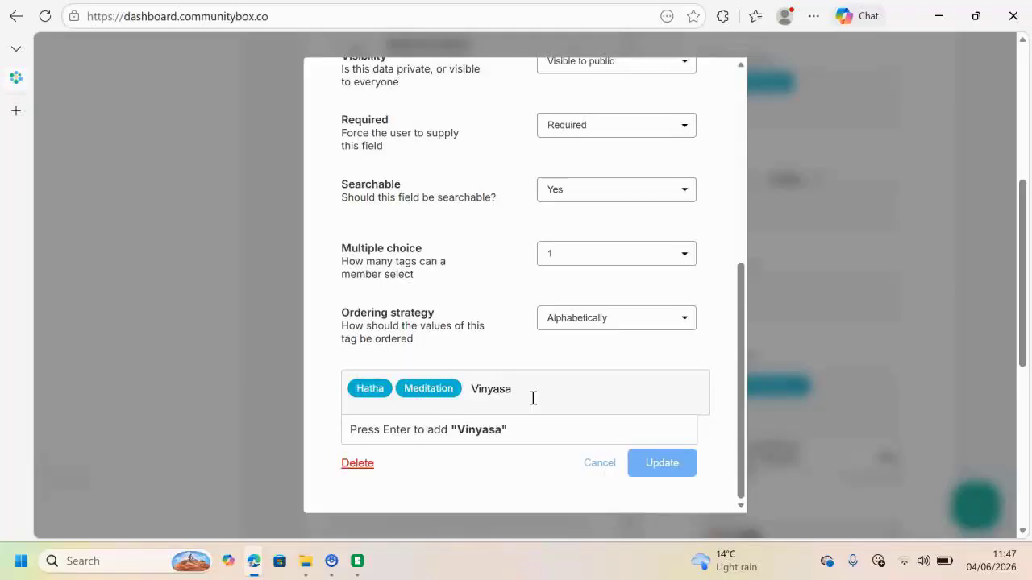
key(Return)
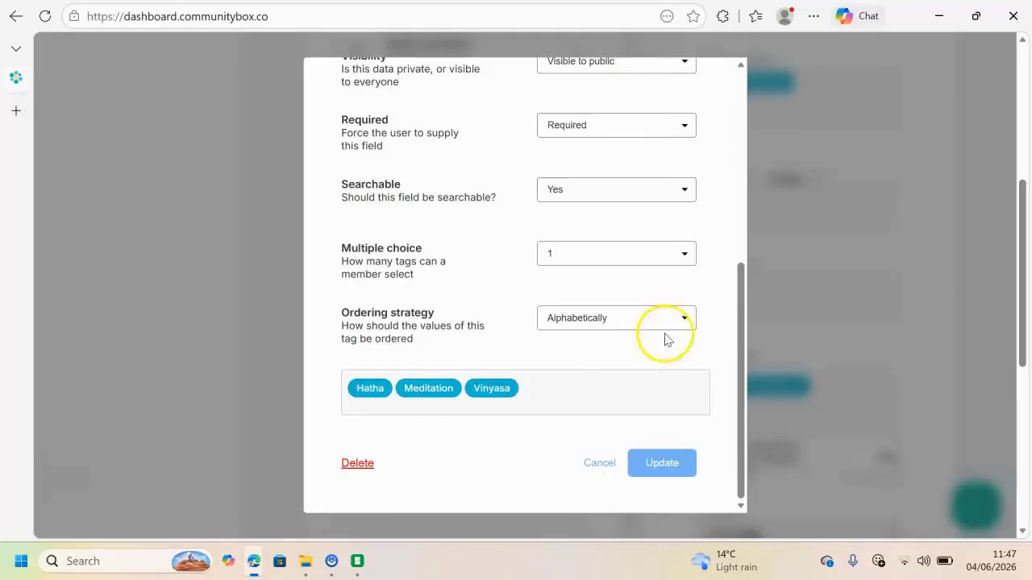
- Change the Industry field's question title to "Styles of yoga taught?"
scroll(721, 285, up, 5)
scroll(724, 284, up, 1)
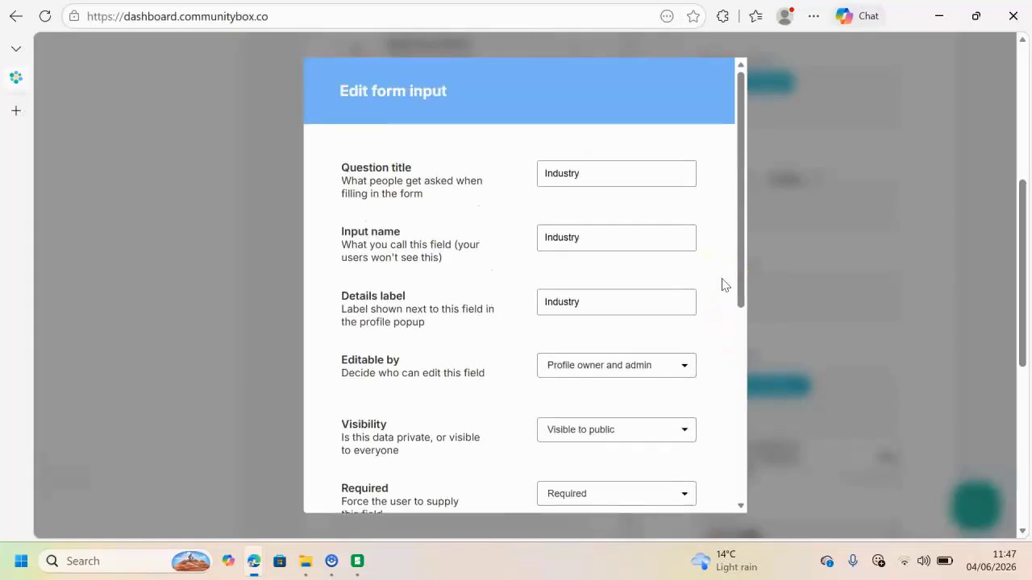
click(575, 177)
drag(580, 175, 537, 172)
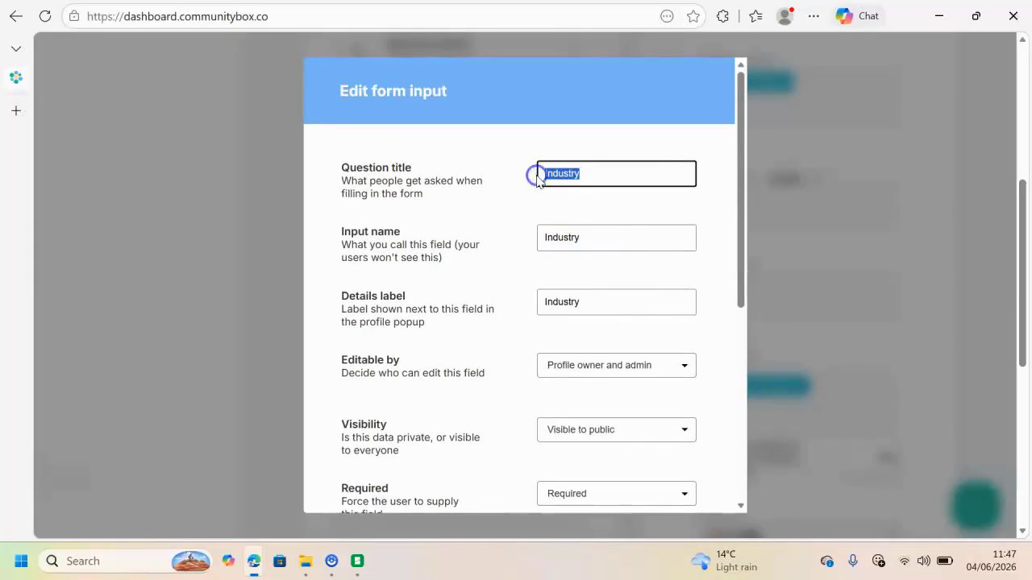
text(St)
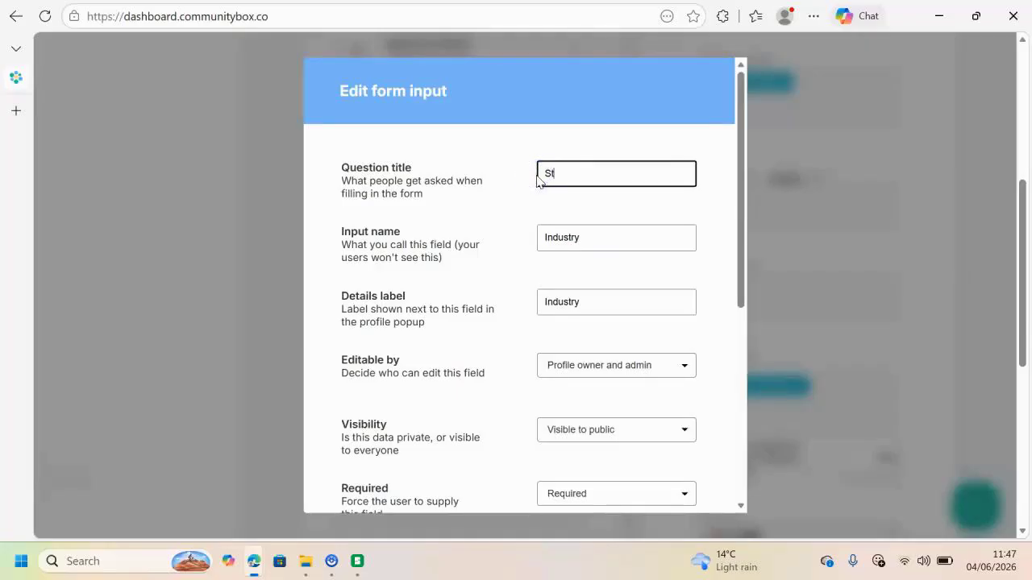
text(yle of)
key(BackSpace)
key(BackSpace)
key(BackSpace)
key(BackSpace)
text(s of yoga taught?)
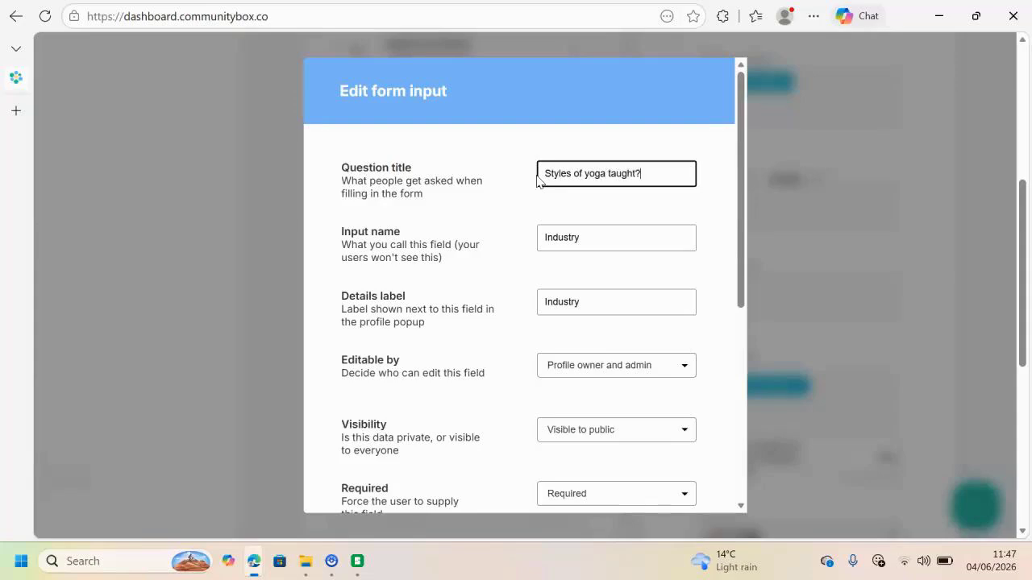
- Replace the category field's input name with "Styles of yoga"
click(598, 242)
key(BackSpace)
key(BackSpace)
key(BackSpace)
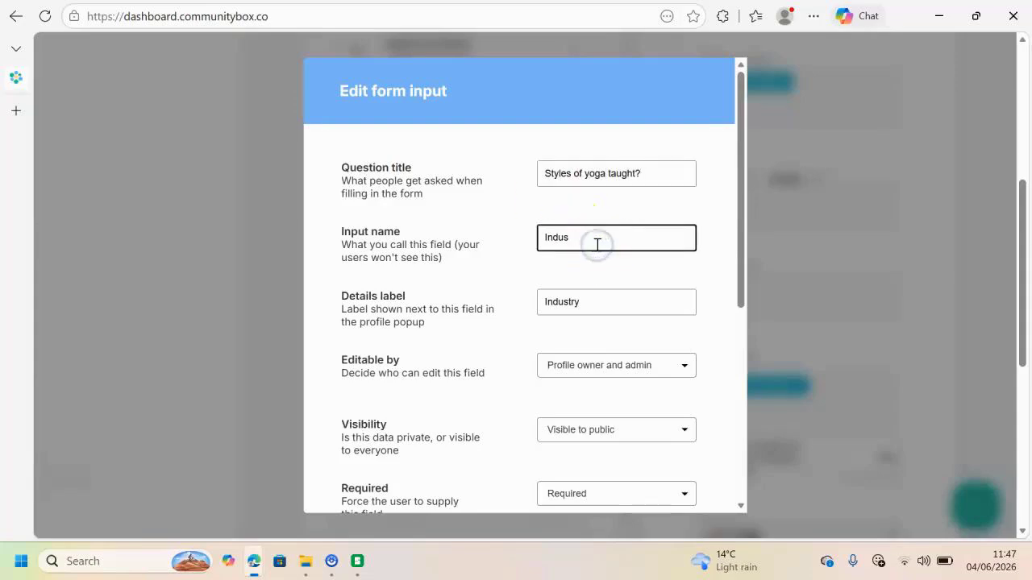
key(BackSpace)
key(BackSpace)
key(BackSpace)
key(BackSpace)
key(BackSpace)
text(Styles of yoga)
- Replace the category field's details label with "Styles of yoga taught"
click(604, 302)
key(BackSpace)
key(BackSpace)
key(BackSpace)
key(BackSpace)
key(BackSpace)
key(BackSpace)
key(BackSpace)
key(BackSpace)
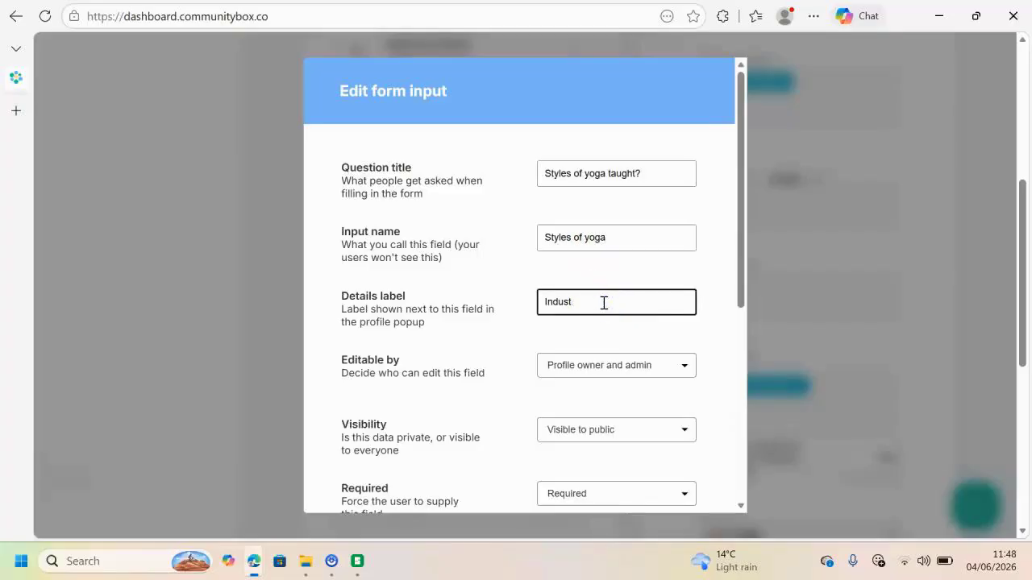
text(Styles of yoga taught)
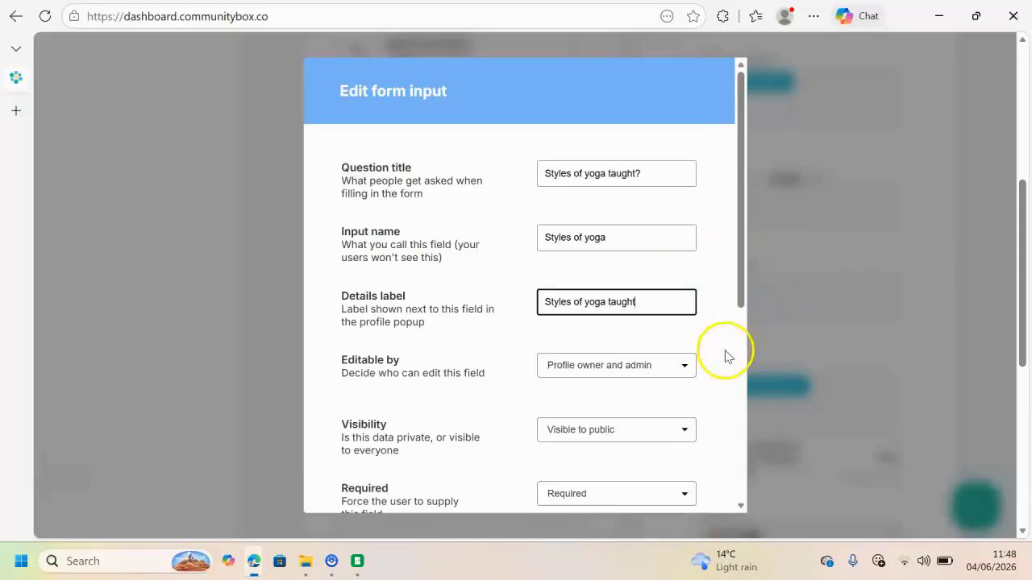
click(705, 385)
- Set the category field's Multiple choice option to Any so members can select any number of tags
scroll(706, 389, down, 3)
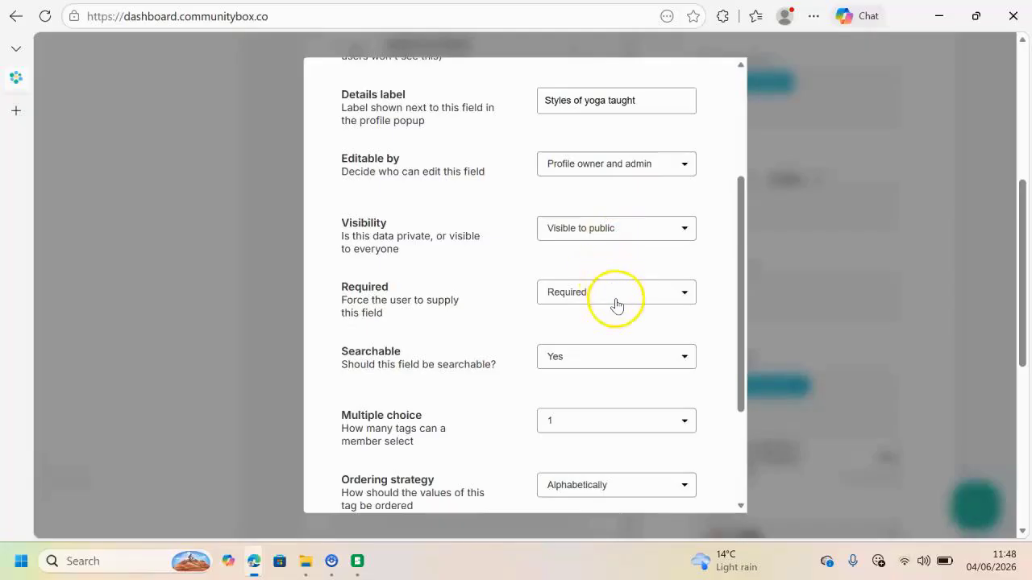
scroll(617, 307, down, 2)
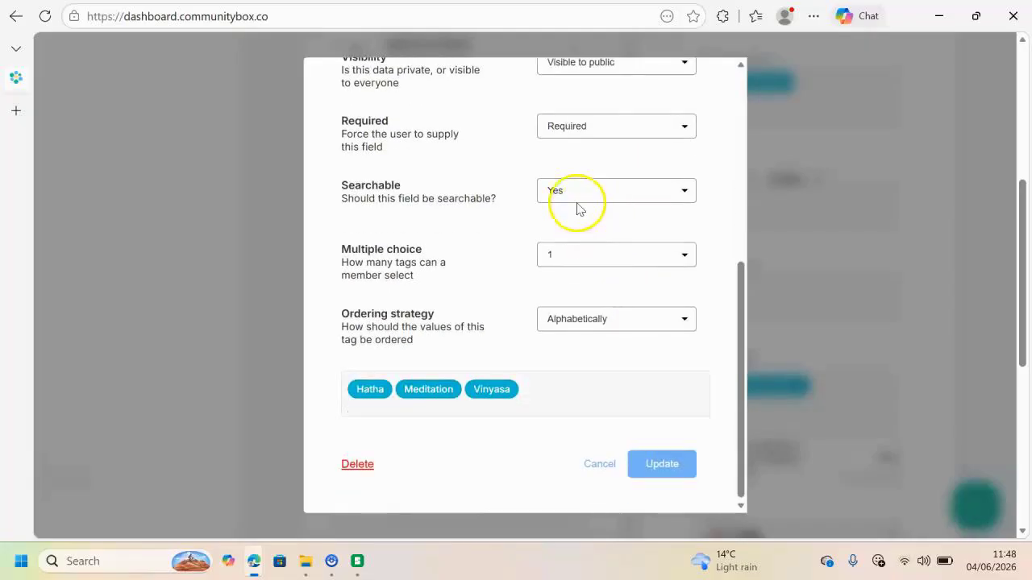
click(597, 258)
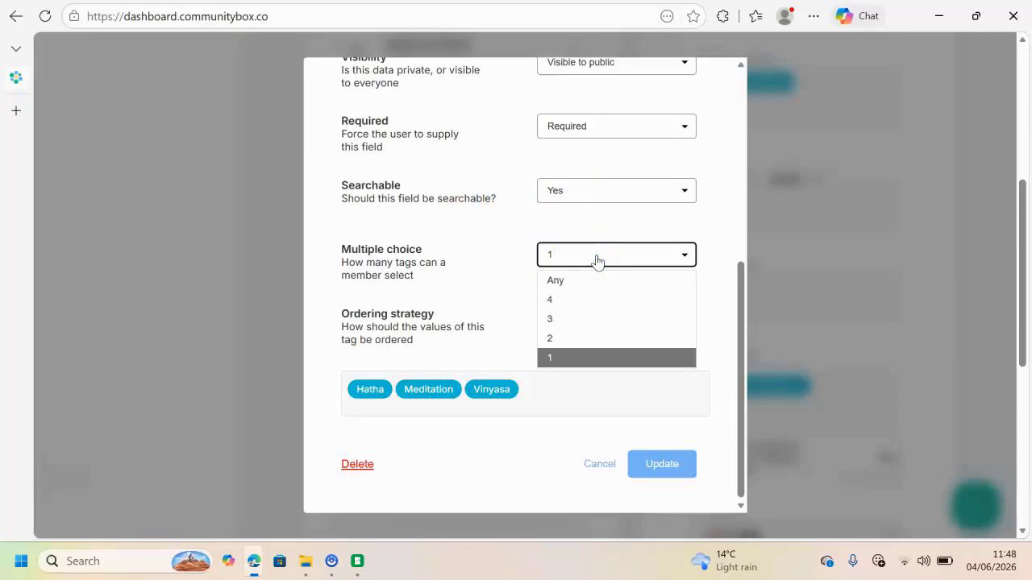
click(587, 278)
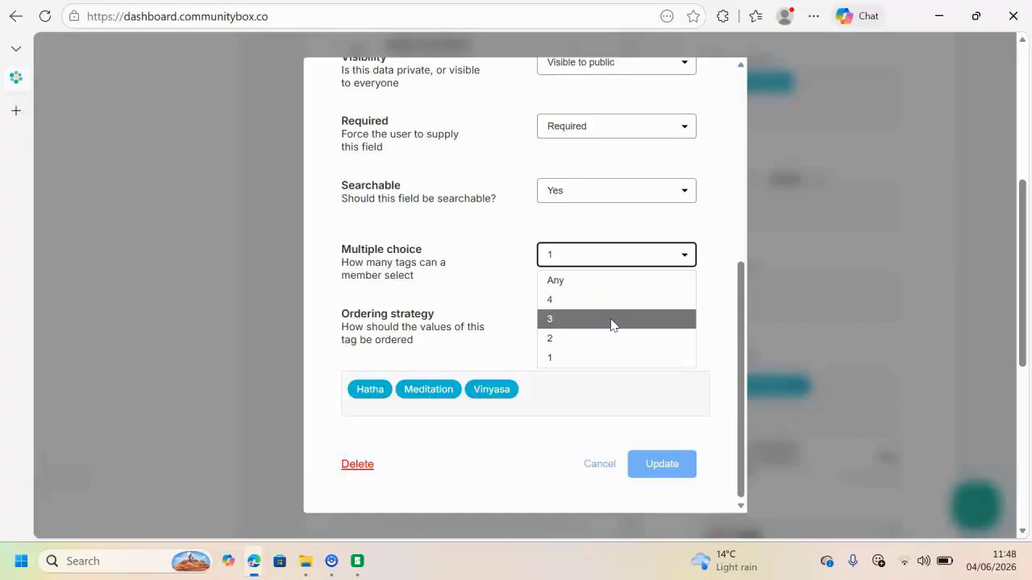
click(560, 279)
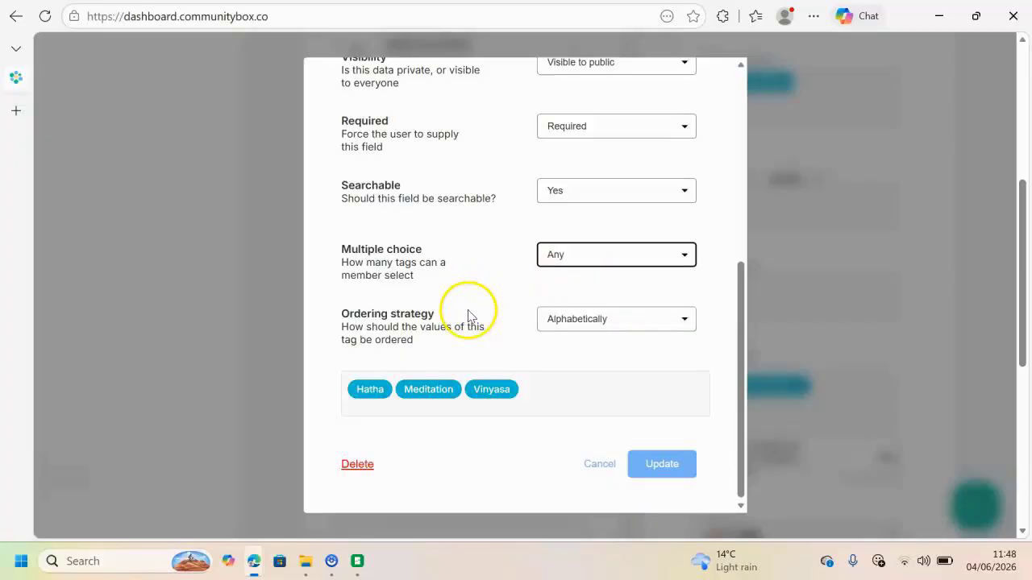
- Choose Alphabetically as the tag ordering strategy and save the category field's changes
click(603, 326)
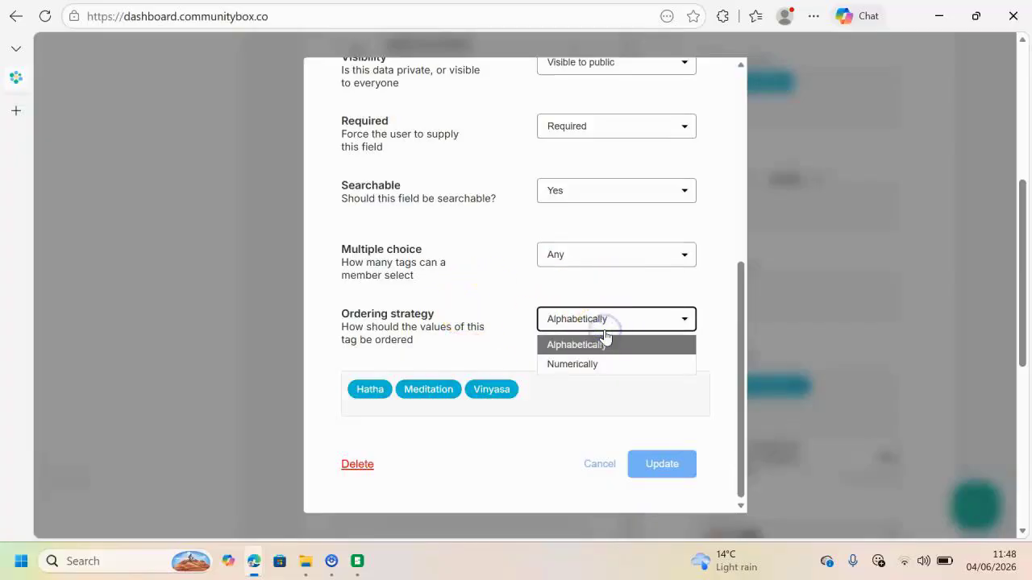
click(605, 343)
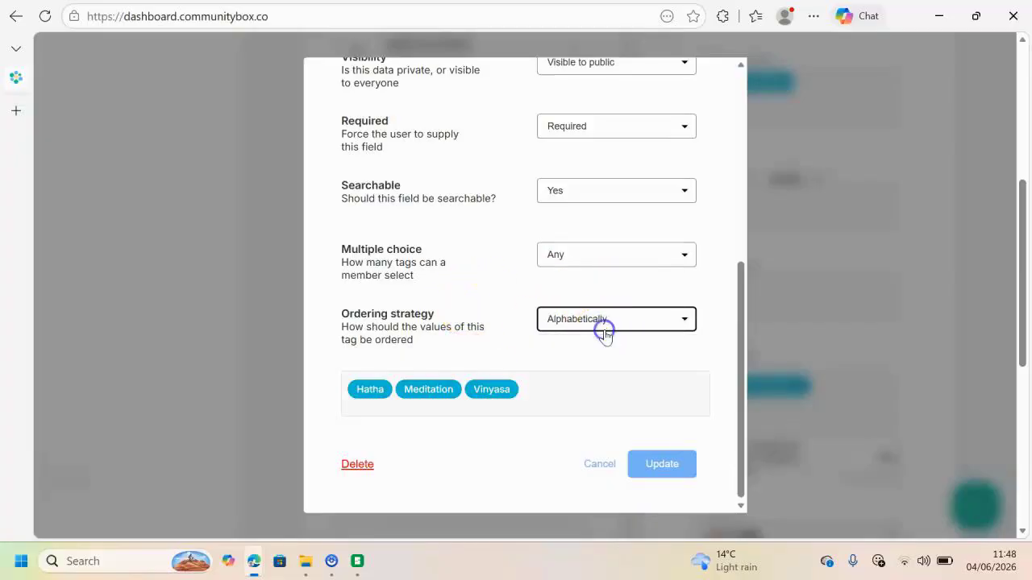
click(666, 472)
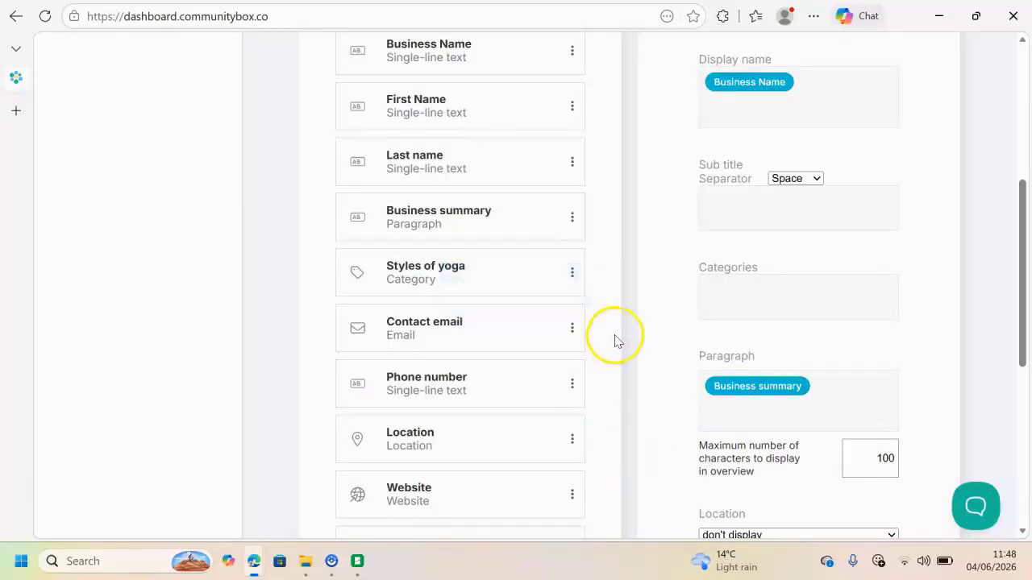
- Set the profile picture in the overview designer to Profile Photo
scroll(790, 302, up, 2)
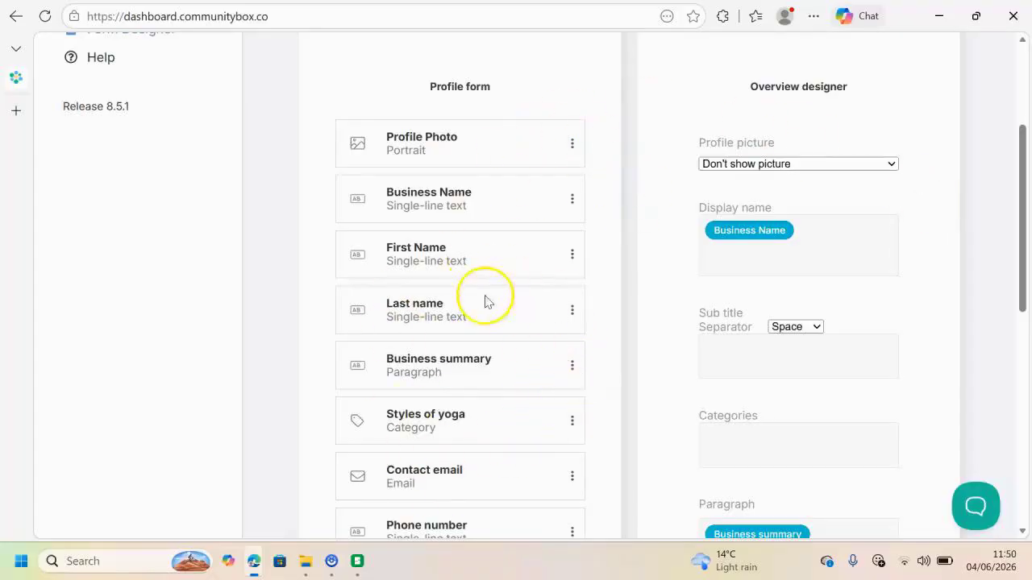
right_click(887, 164)
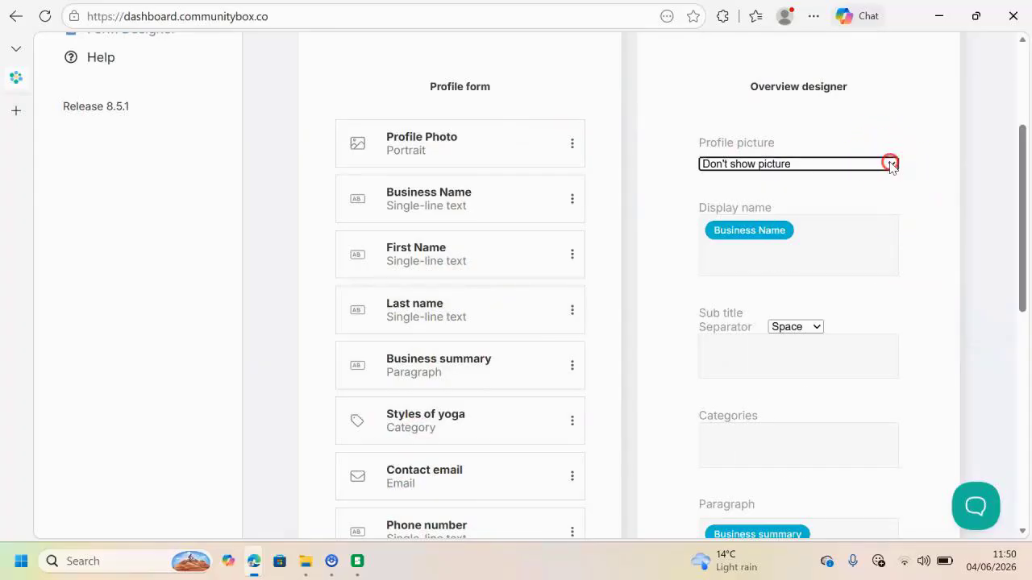
right_click(721, 164)
click(720, 163)
click(721, 163)
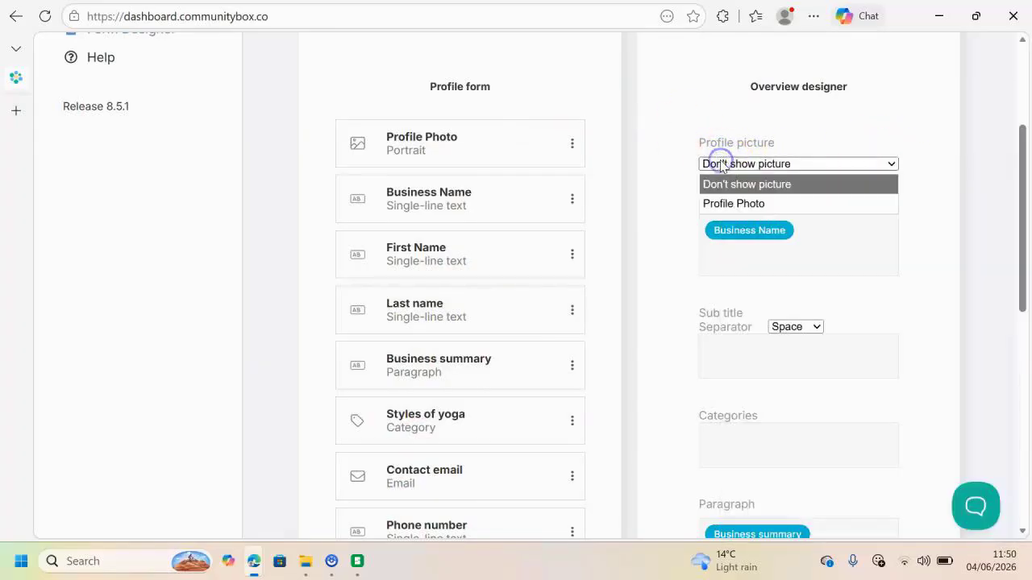
click(734, 207)
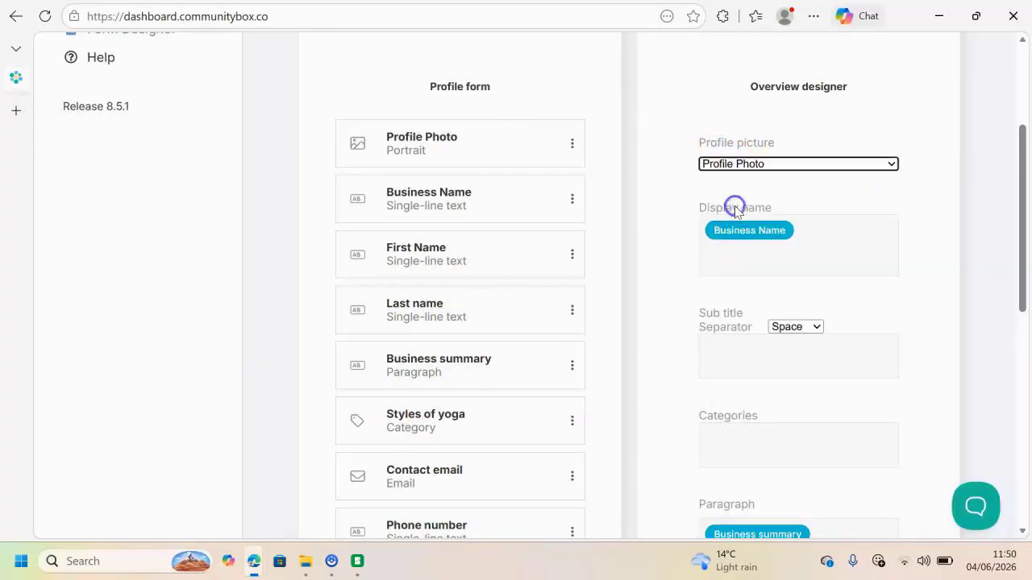
- Replace Business Name with First Name and Last name in the overview designer's display name
click(856, 234)
key(BackSpace)
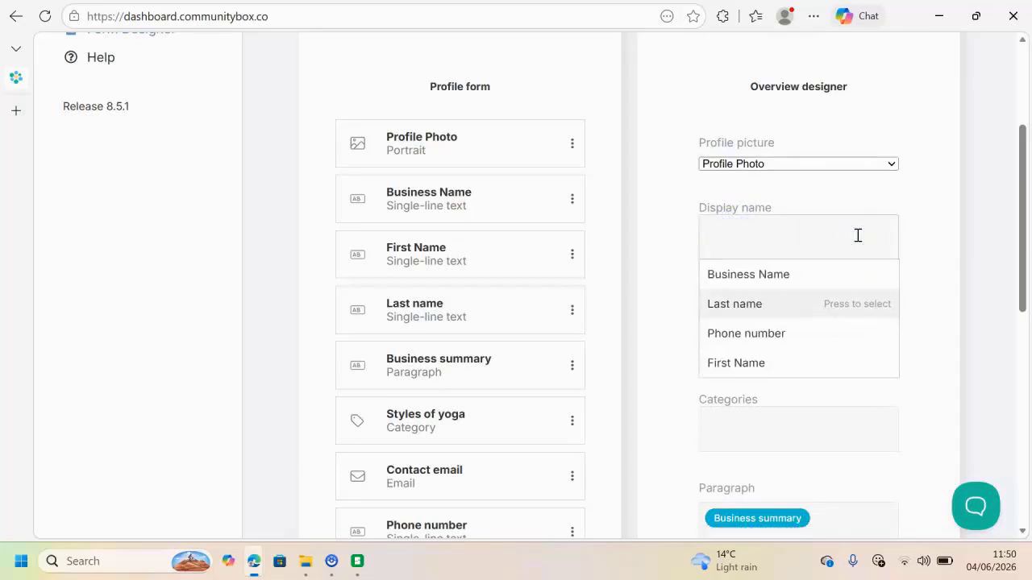
text(fir)
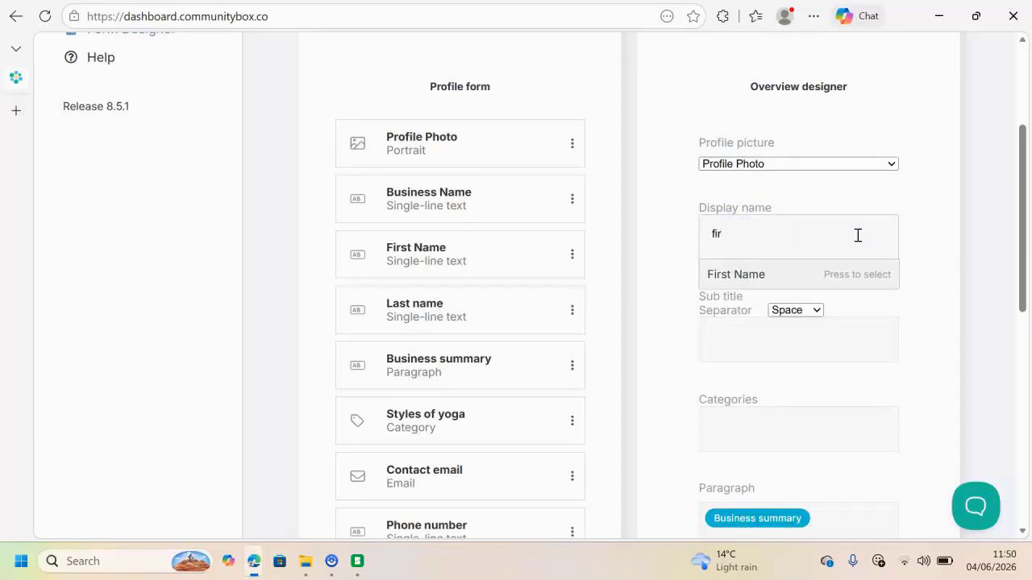
click(852, 273)
text(las)
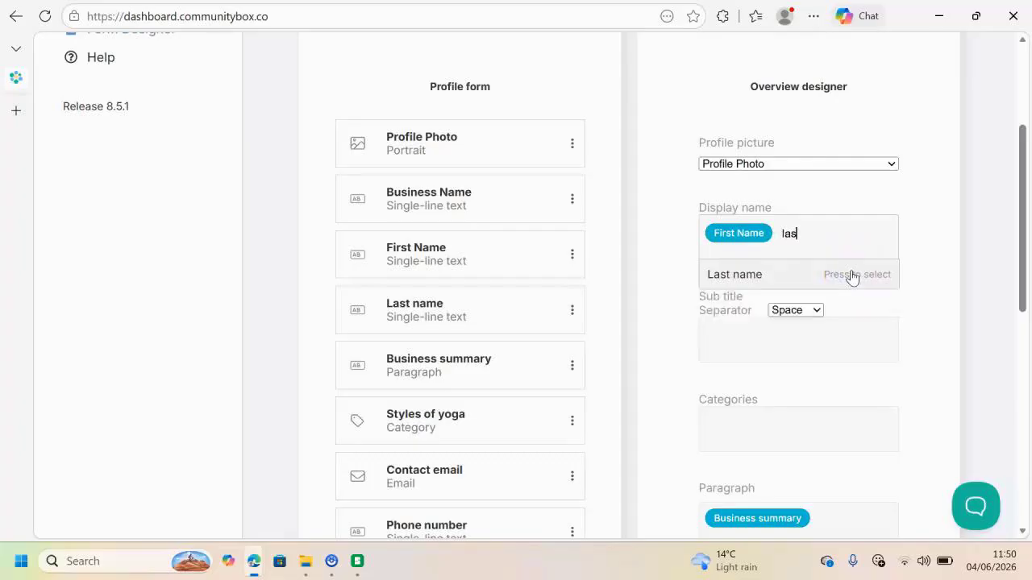
click(852, 275)
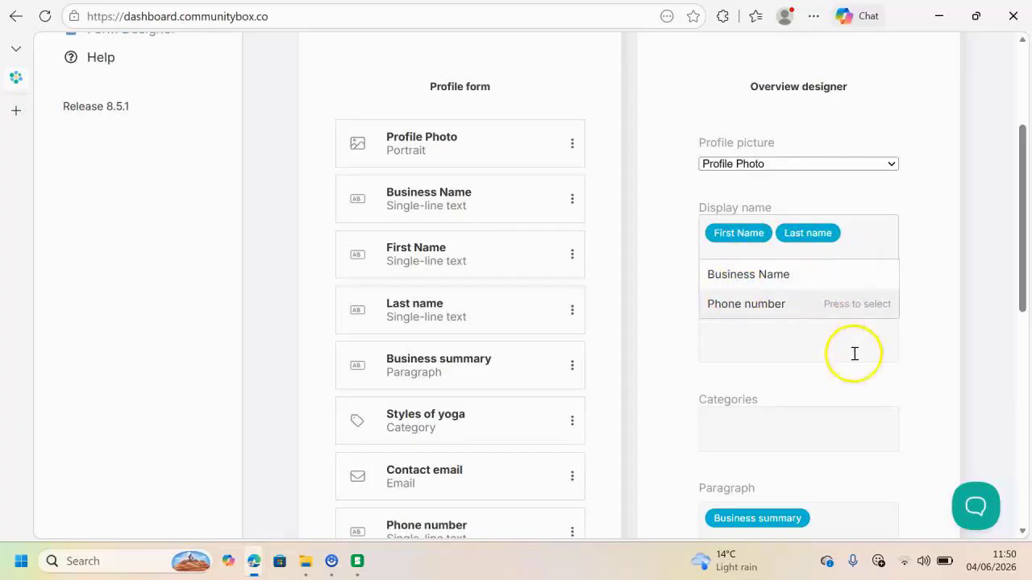
- Set the sub title in the overview designer to Business Name
click(785, 357)
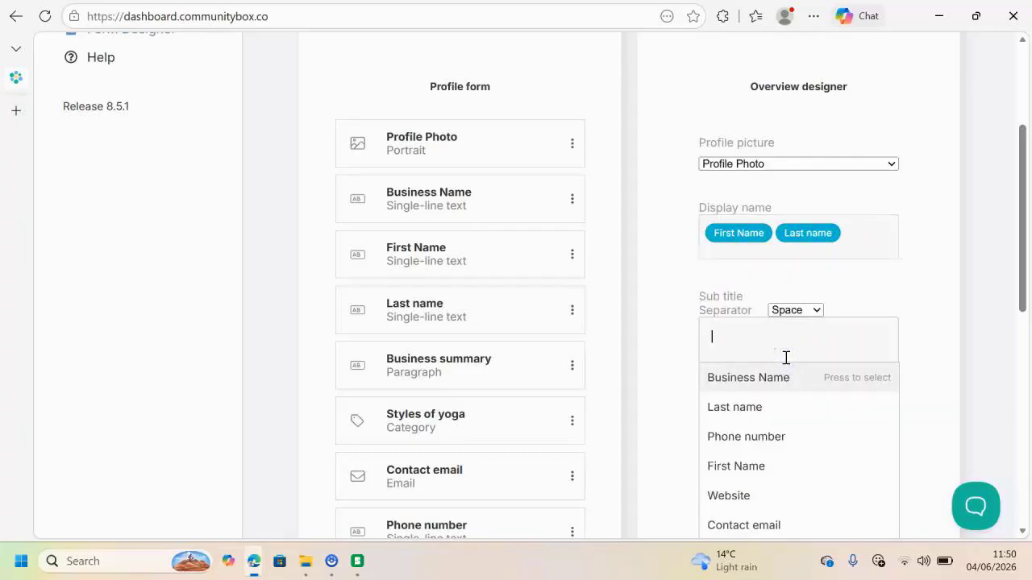
click(774, 375)
click(916, 352)
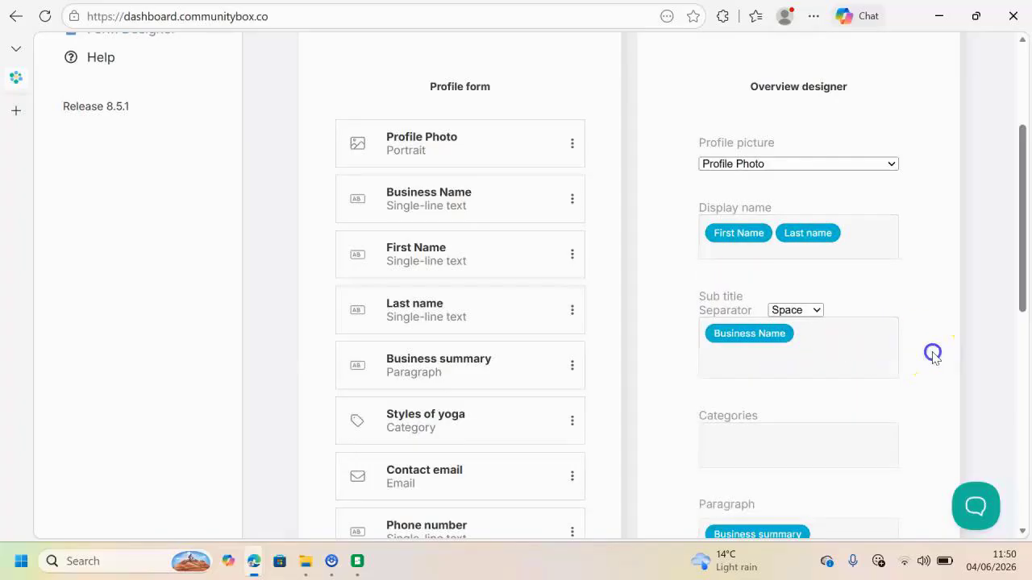
- Add Styles of yoga as the category displayed in the profile overview
scroll(933, 355, down, 3)
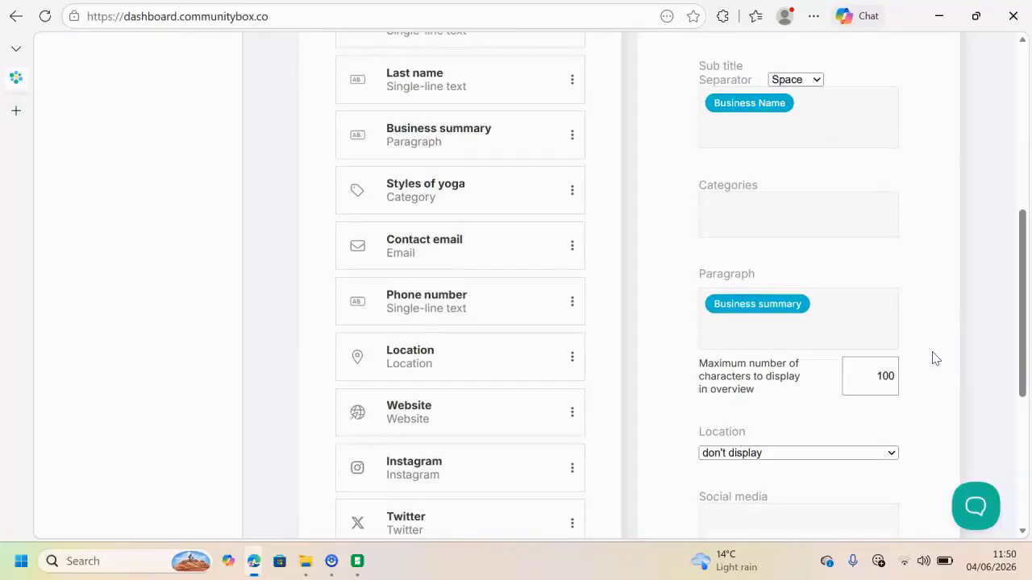
click(717, 209)
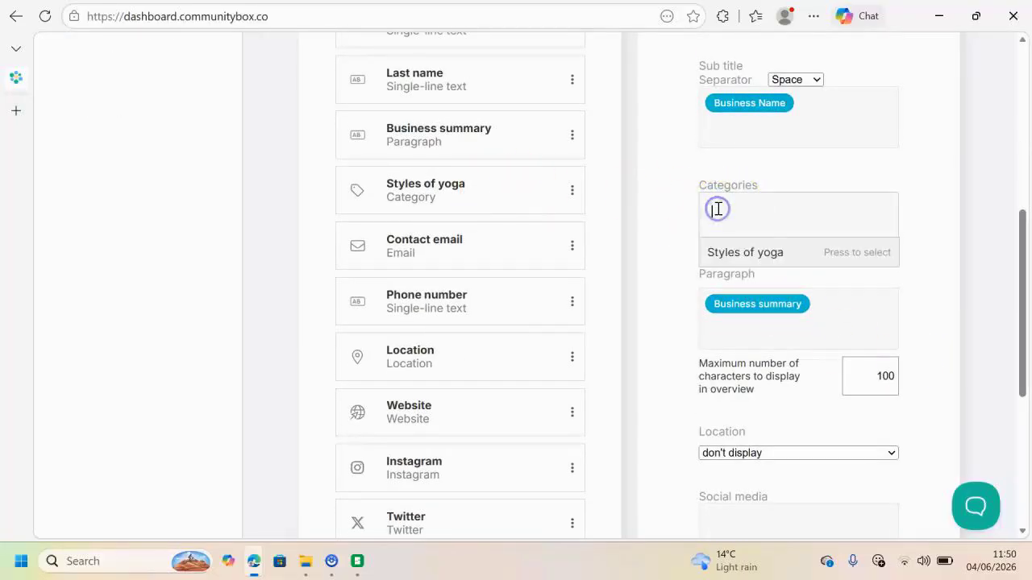
click(756, 255)
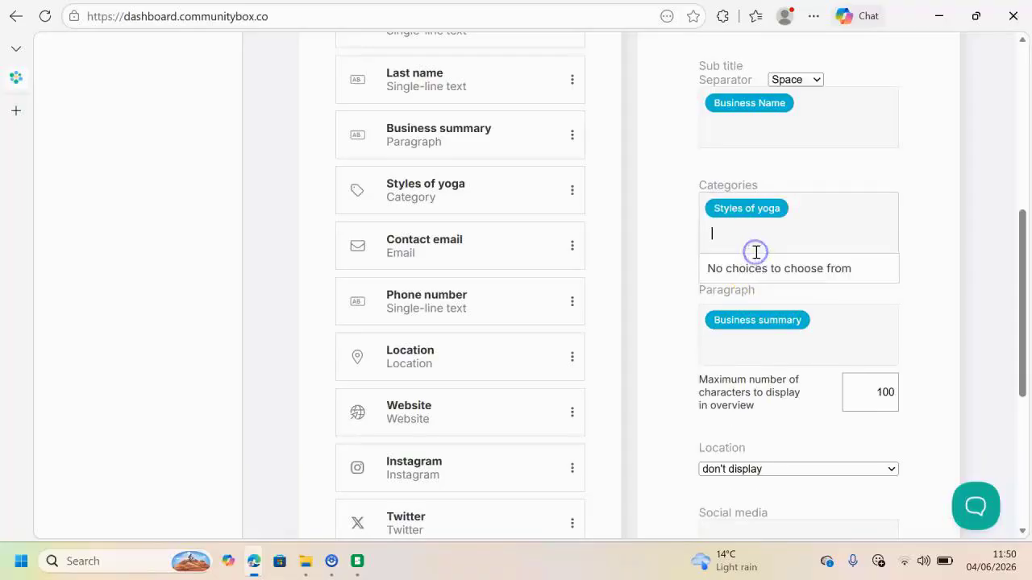
click(926, 319)
- Set the overview designer's location display to the Location field
scroll(927, 320, down, 2)
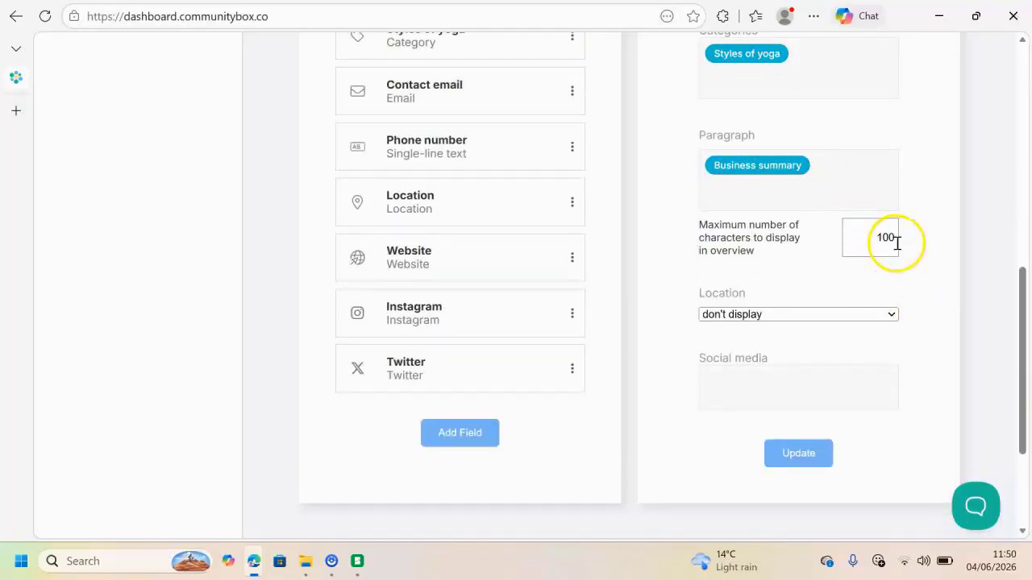
scroll(922, 306, down, 2)
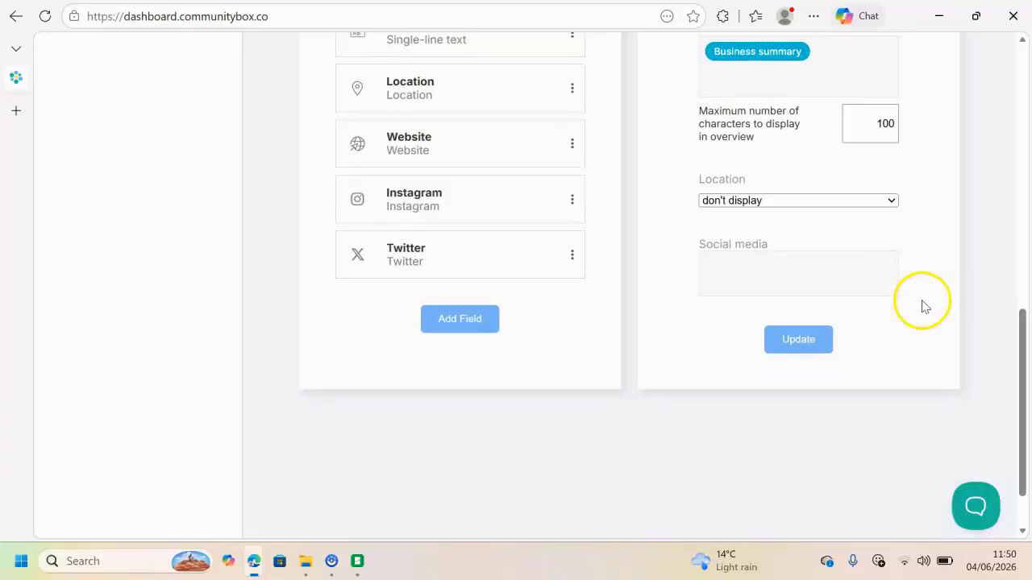
click(792, 200)
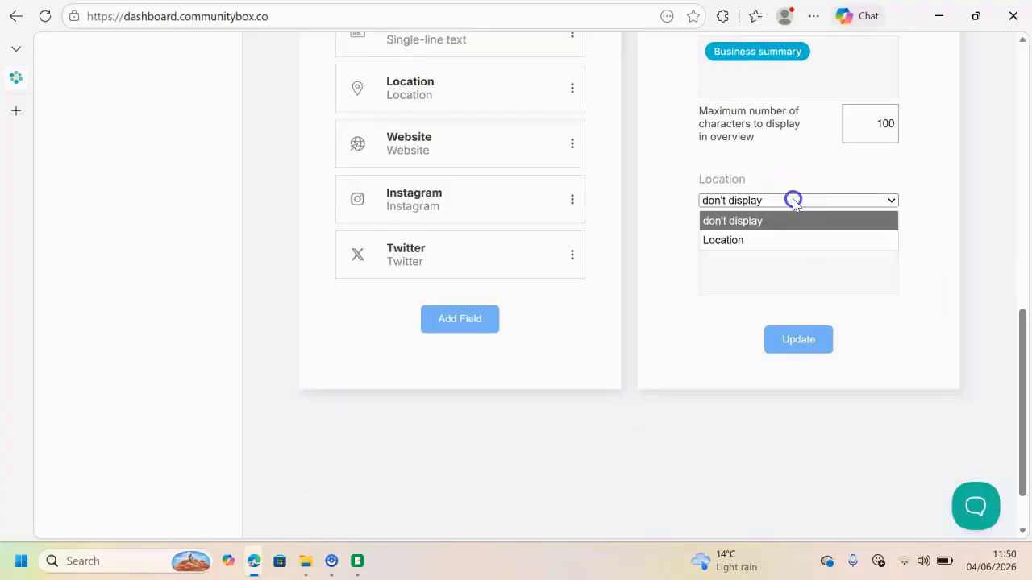
click(730, 240)
- Add Instagram as the social media shown in the profile overview and save the overview designer settings
click(819, 273)
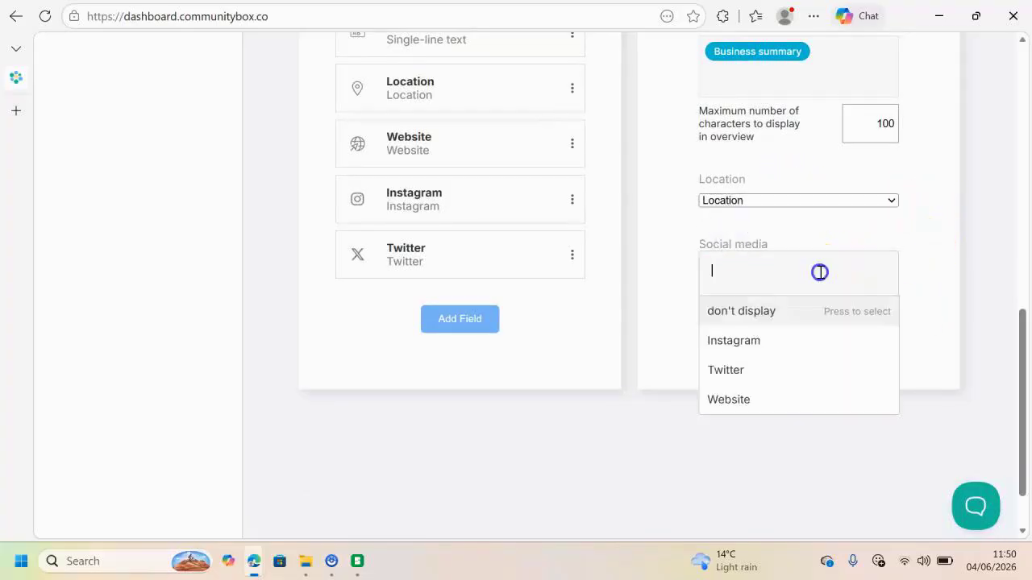
click(751, 339)
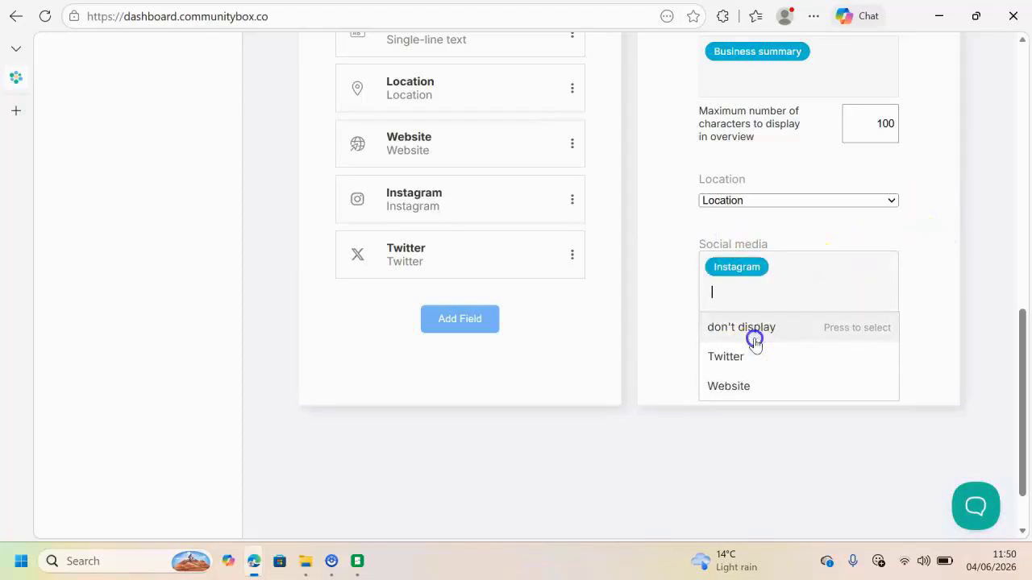
click(944, 275)
click(799, 359)
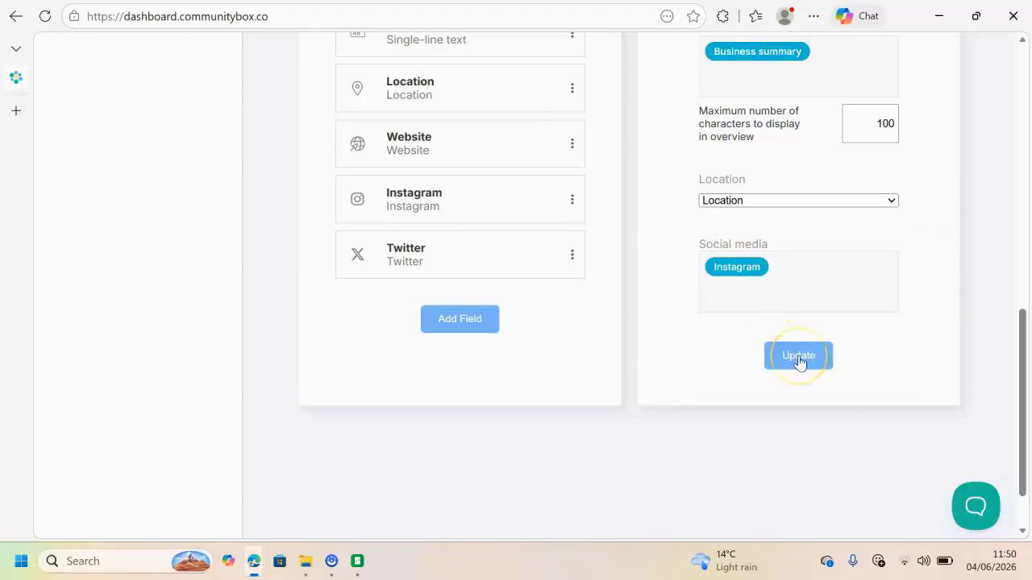
click(799, 359)
click(799, 357)
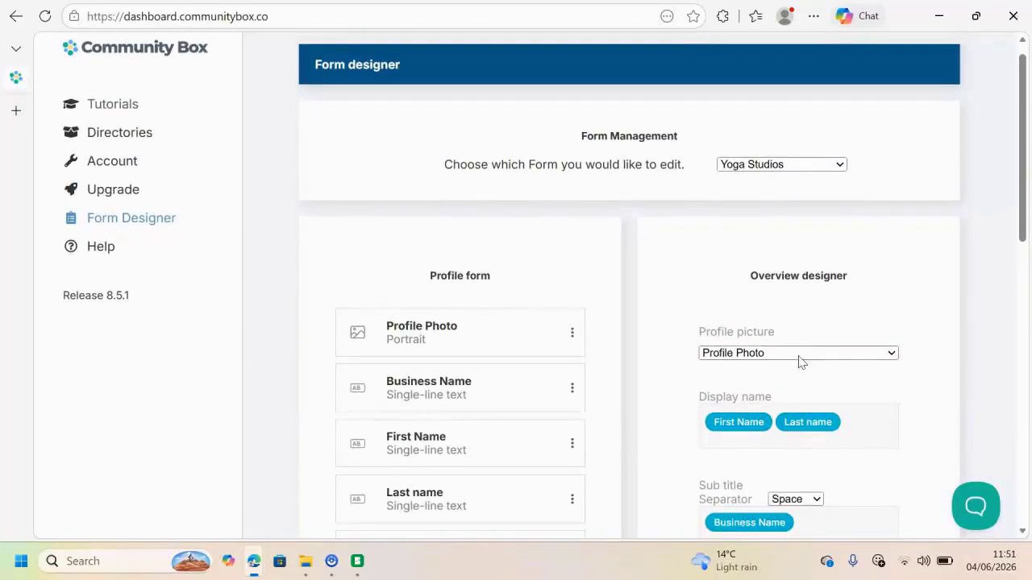